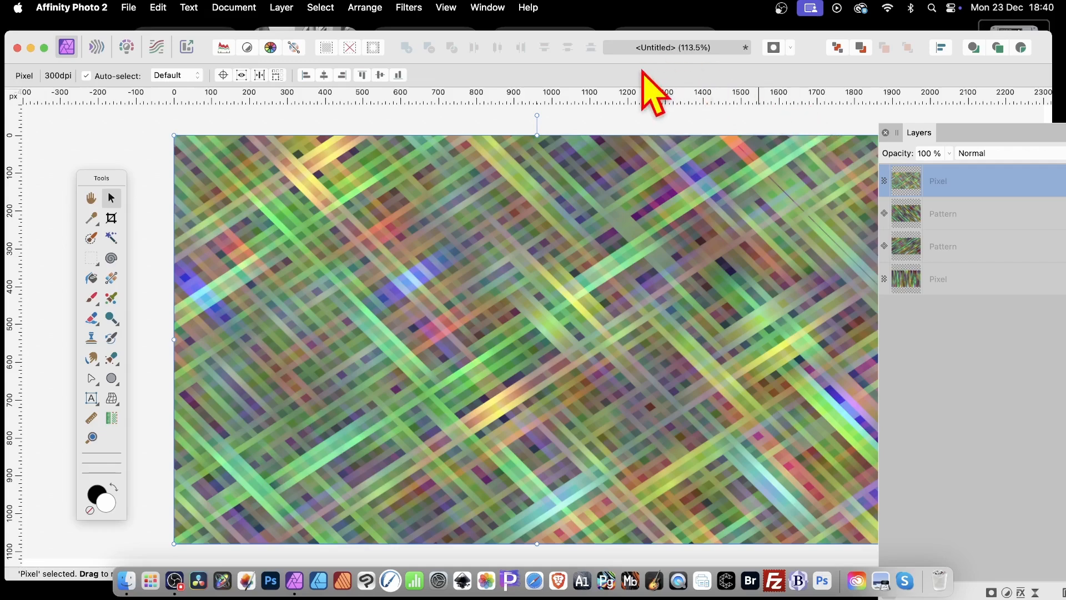
# Step: Delete all existing pattern and pixel layers from the document
pyautogui.press('super+z')
pyautogui.press('Delete')
pyautogui.press('Delete')
pyautogui.press('Delete')
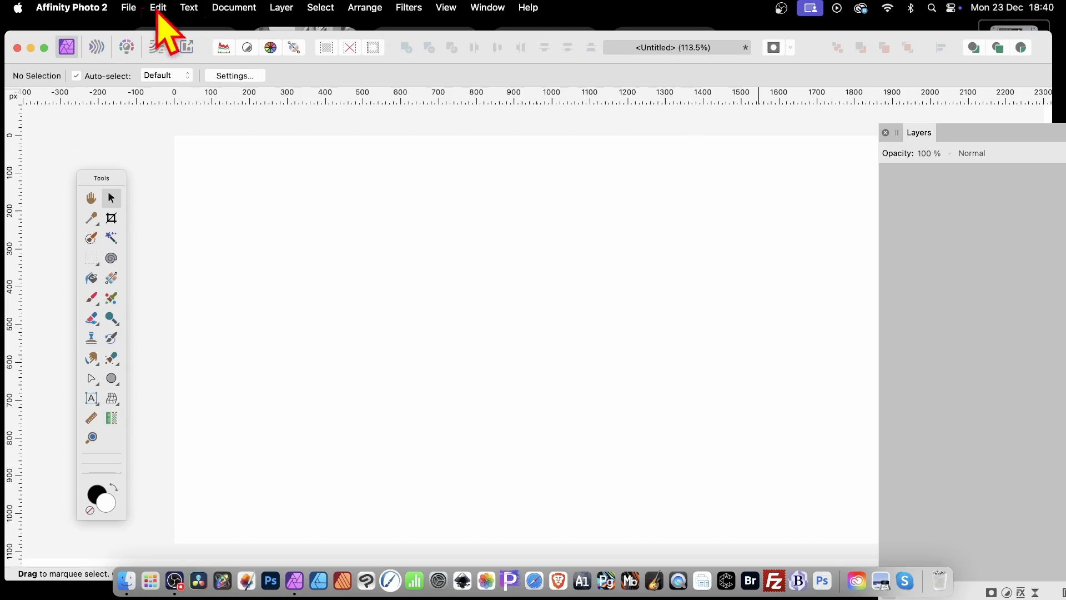
# Step: Add a new pixel layer and fill it with black at 100% opacity in Normal blend mode
pyautogui.click(281, 8)
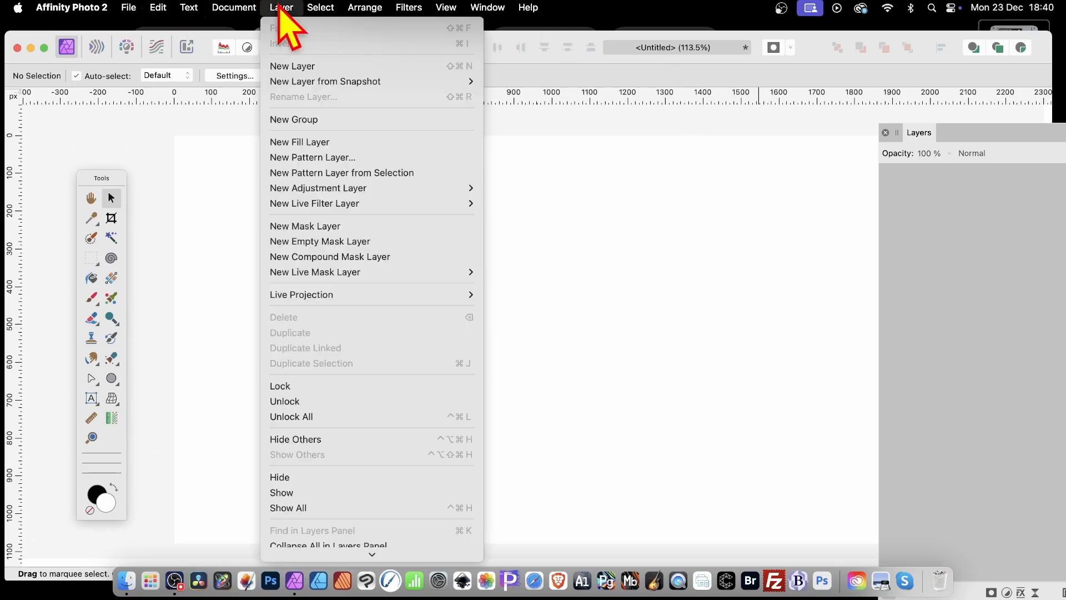
pyautogui.click(288, 67)
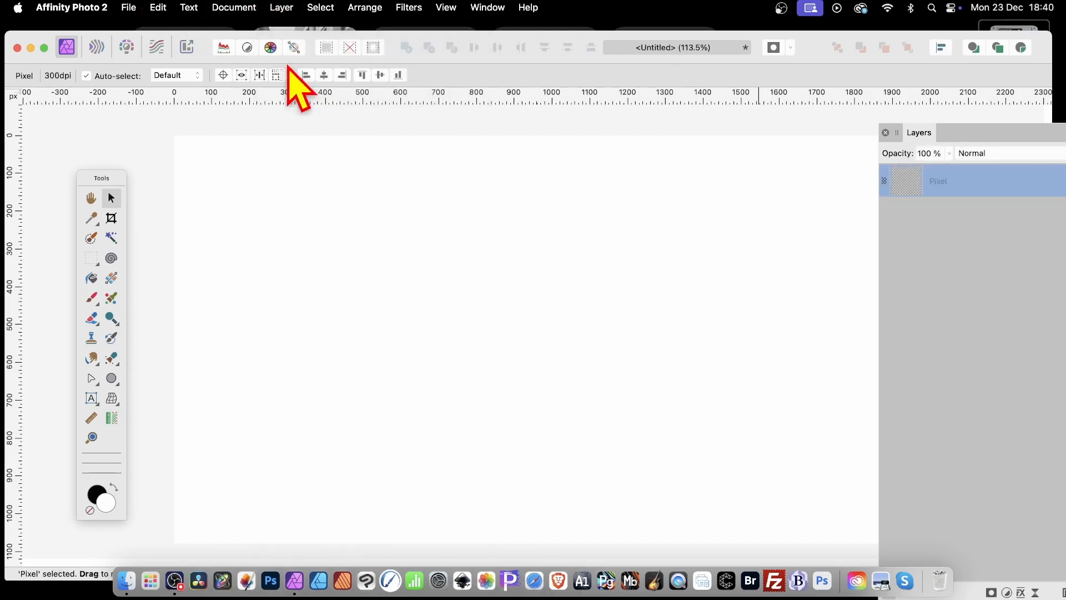
pyautogui.click(158, 8)
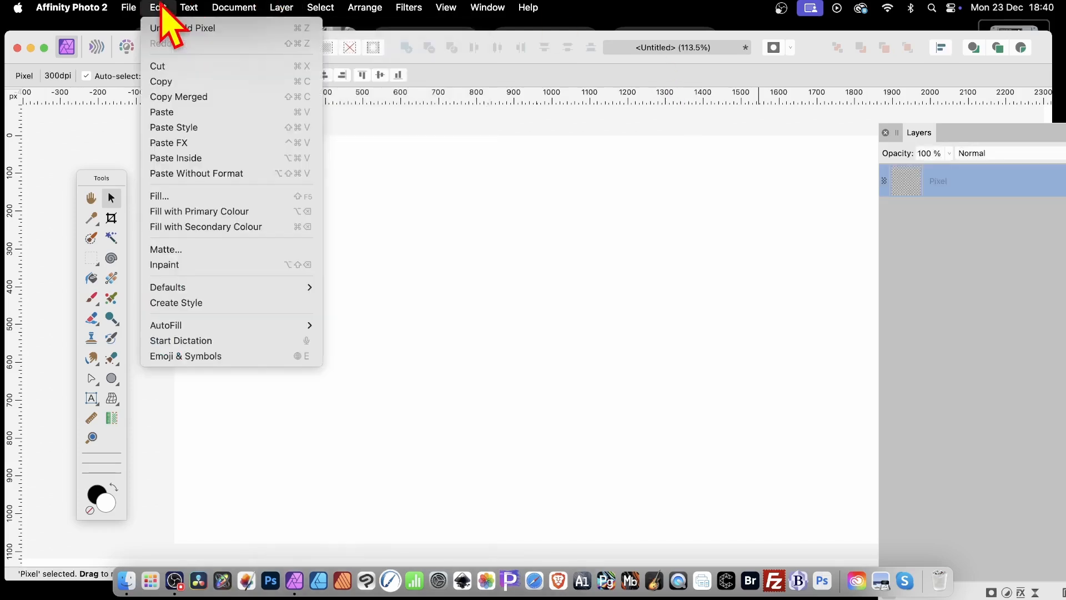
pyautogui.click(163, 197)
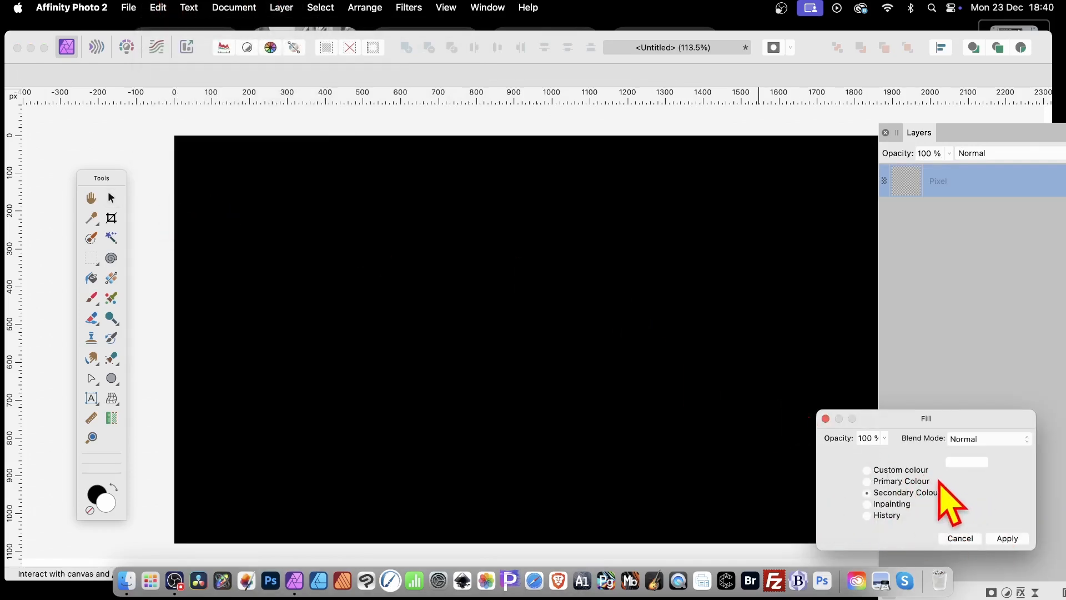
pyautogui.click(1006, 537)
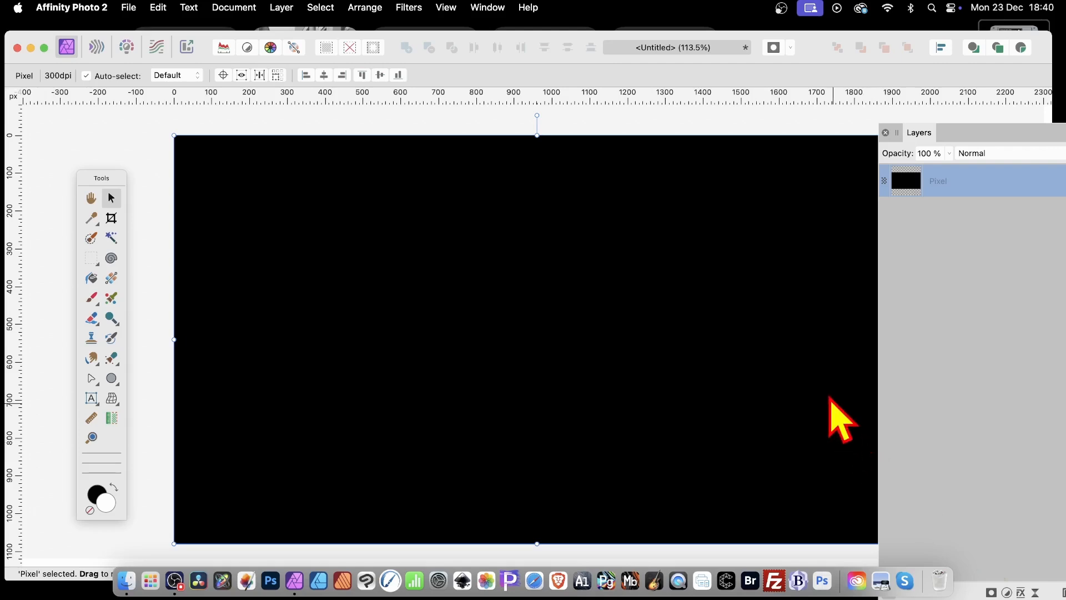
# Step: Apply the Add Noise filter to the black layer with 100% Gaussian, non-monochromatic noise
pyautogui.click(409, 8)
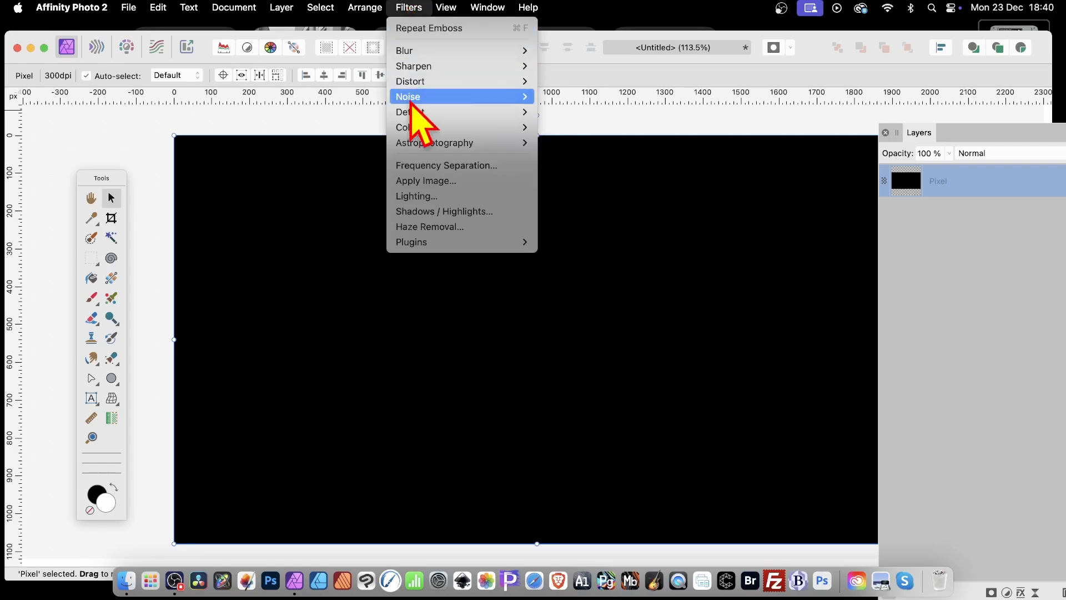
pyautogui.moveTo(413, 96)
pyautogui.click(586, 117)
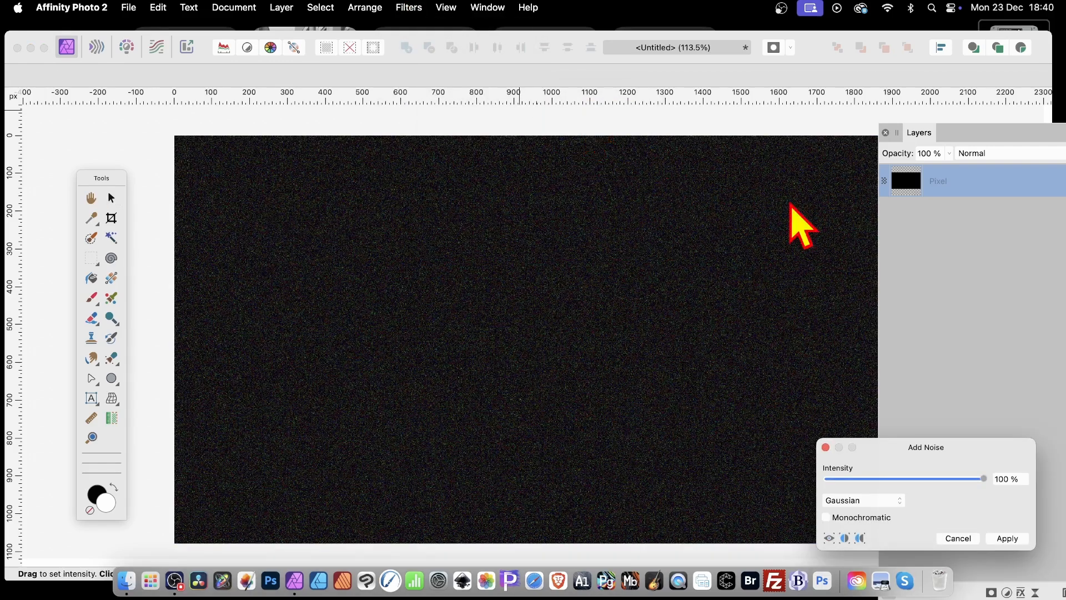
pyautogui.moveTo(945, 450); pyautogui.dragTo(538, 269)
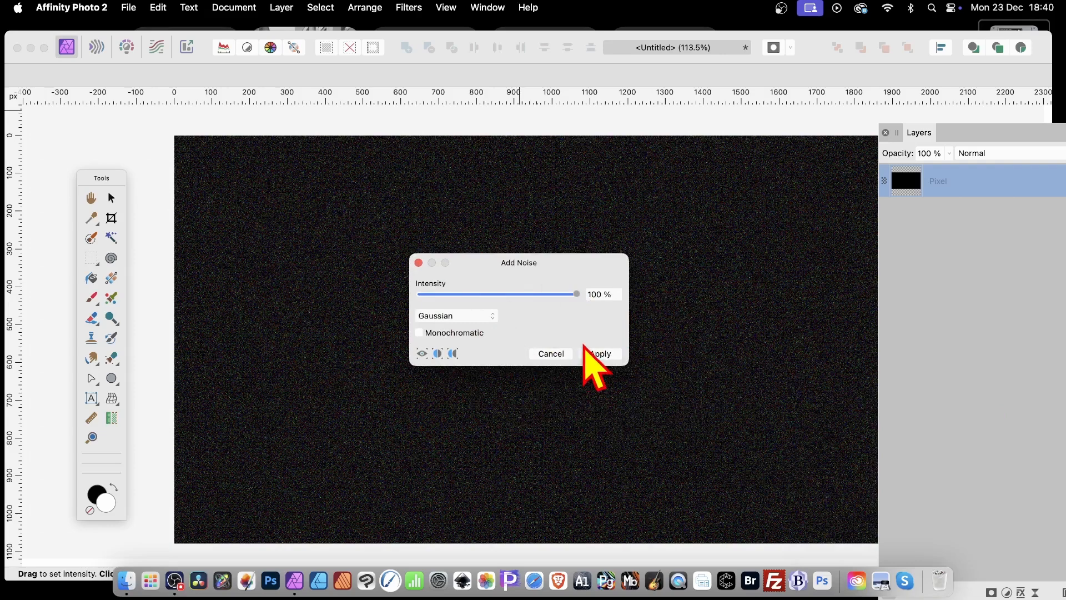
pyautogui.click(613, 354)
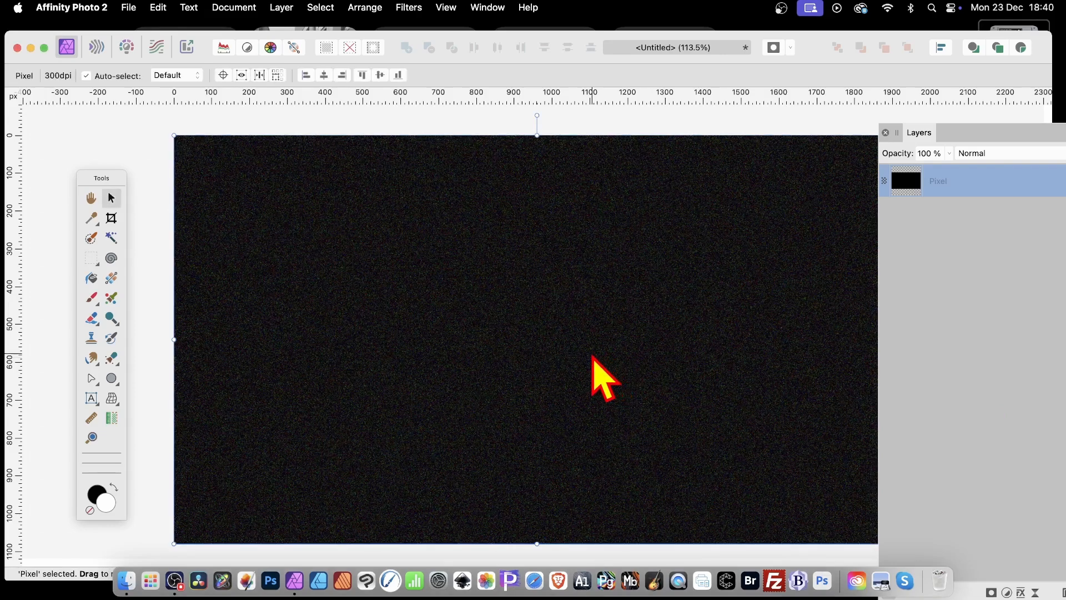
# Step: Repeat the Add Noise filter three more times on the layer to intensify the colour noise
pyautogui.click(407, 6)
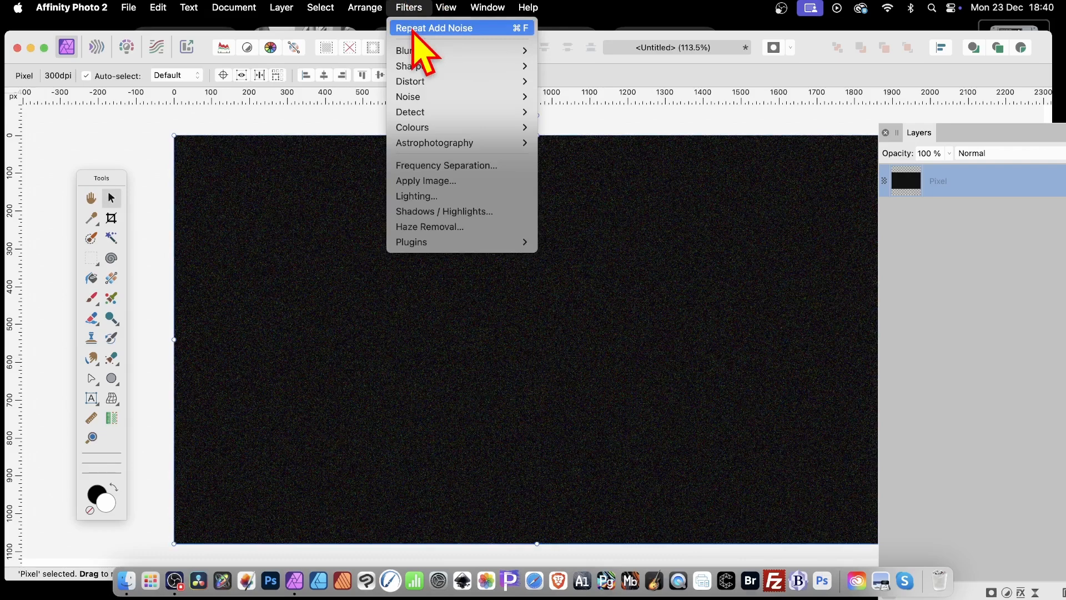
pyautogui.click(412, 29)
pyautogui.click(408, 8)
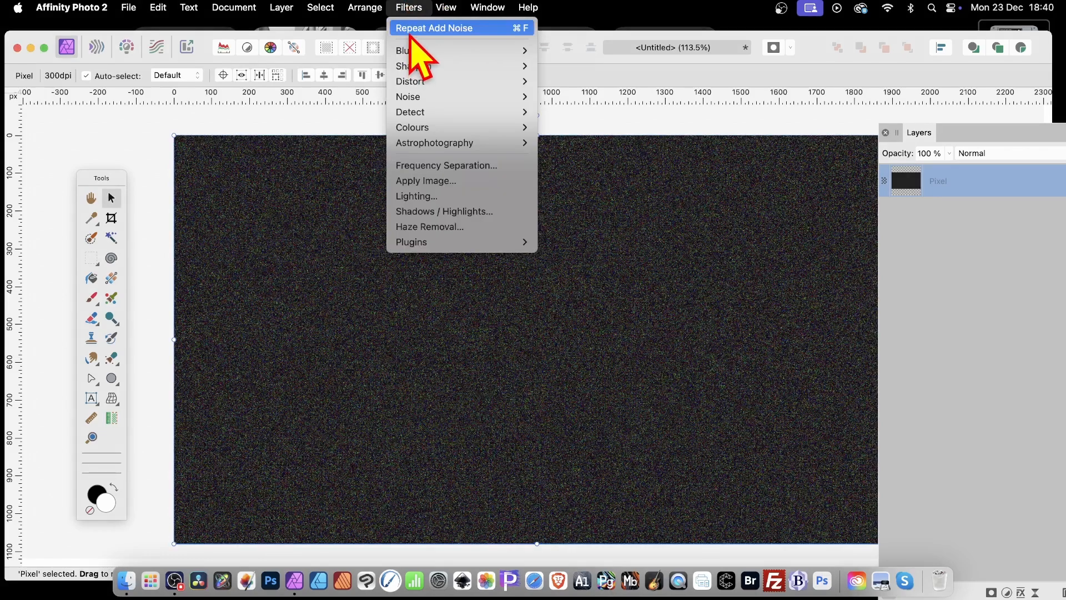
pyautogui.click(412, 29)
pyautogui.click(413, 8)
pyautogui.click(422, 27)
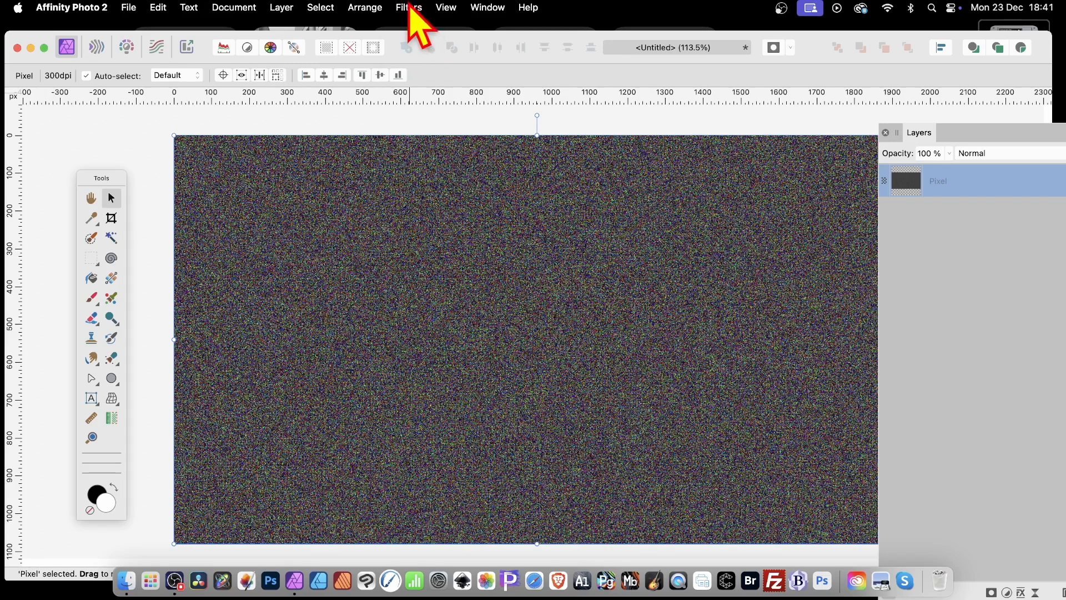
# Step: Apply the Pixelate distortion to the noise layer with a quantisation of about 42.8
pyautogui.click(411, 8)
pyautogui.moveTo(417, 82)
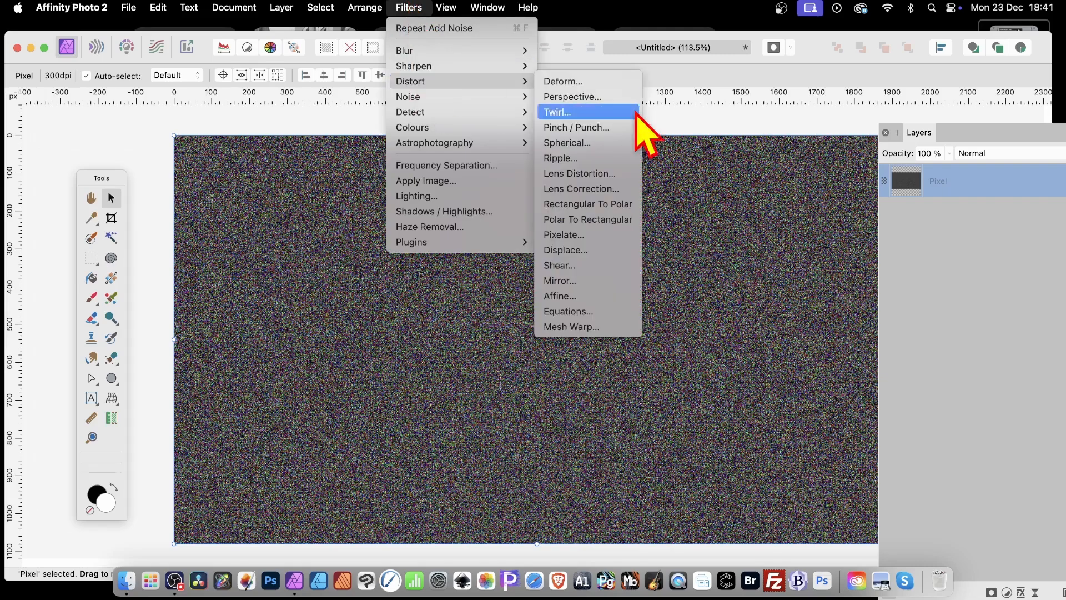
pyautogui.click(600, 234)
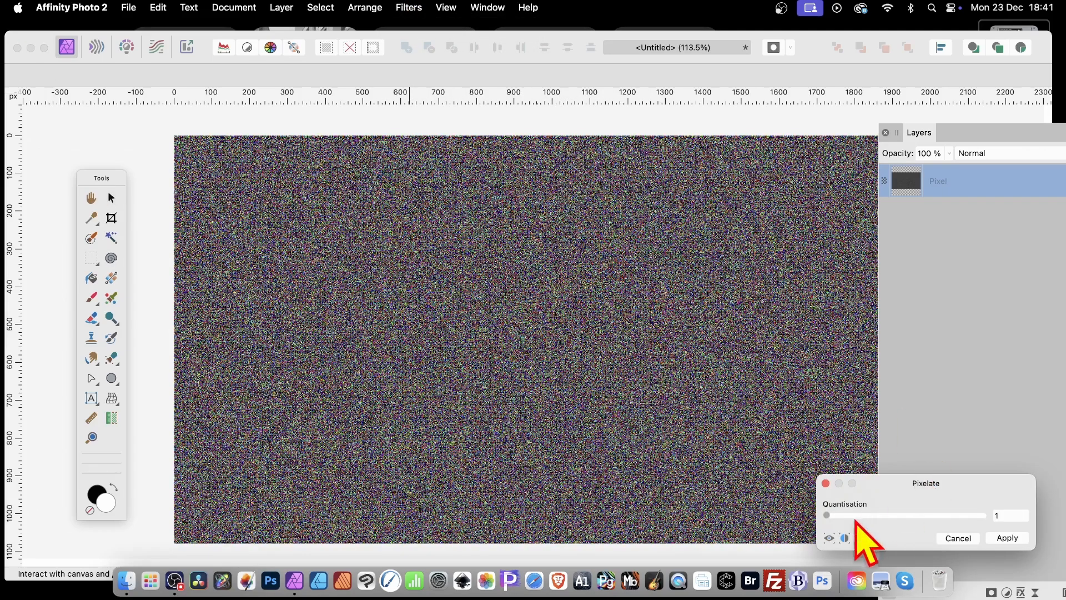
pyautogui.moveTo(873, 478); pyautogui.dragTo(561, 370)
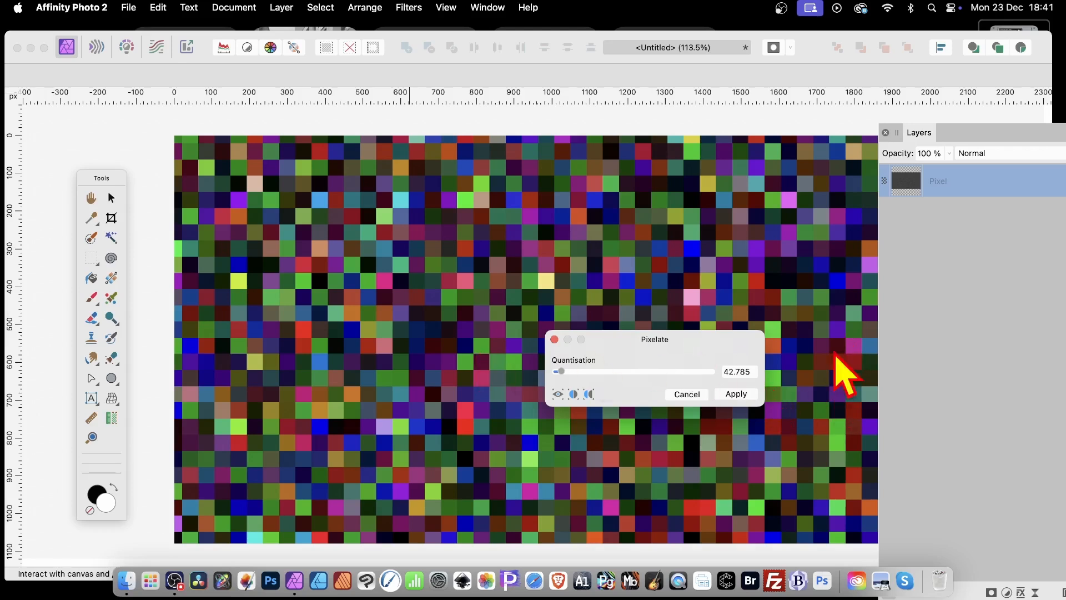
pyautogui.click(735, 394)
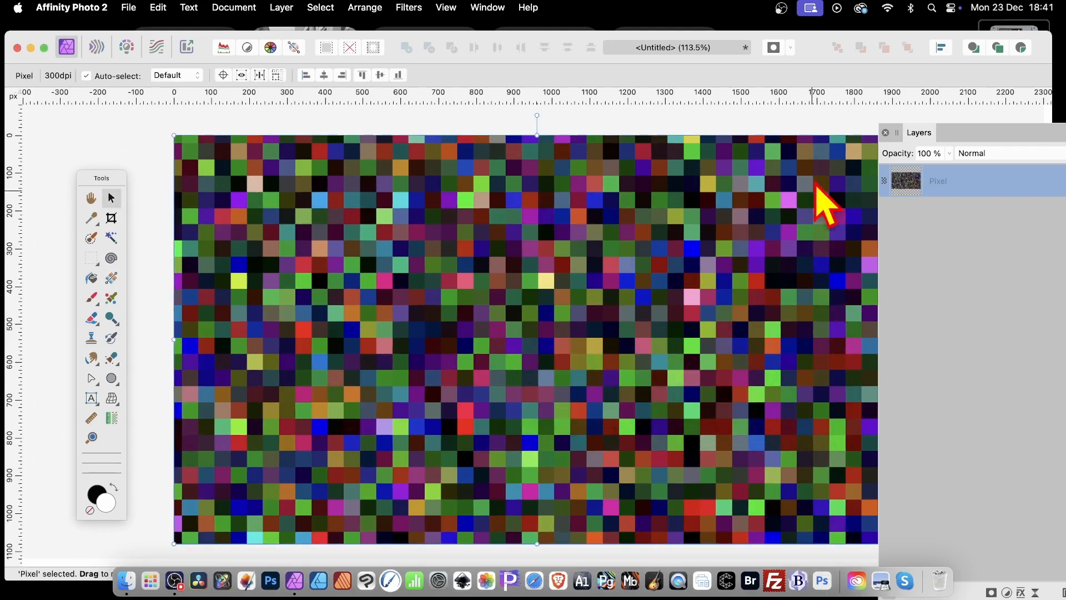
# Step: Open the Motion Blur filter for the pixelated layer and move its dialog over the canvas
pyautogui.click(408, 7)
pyautogui.moveTo(433, 50)
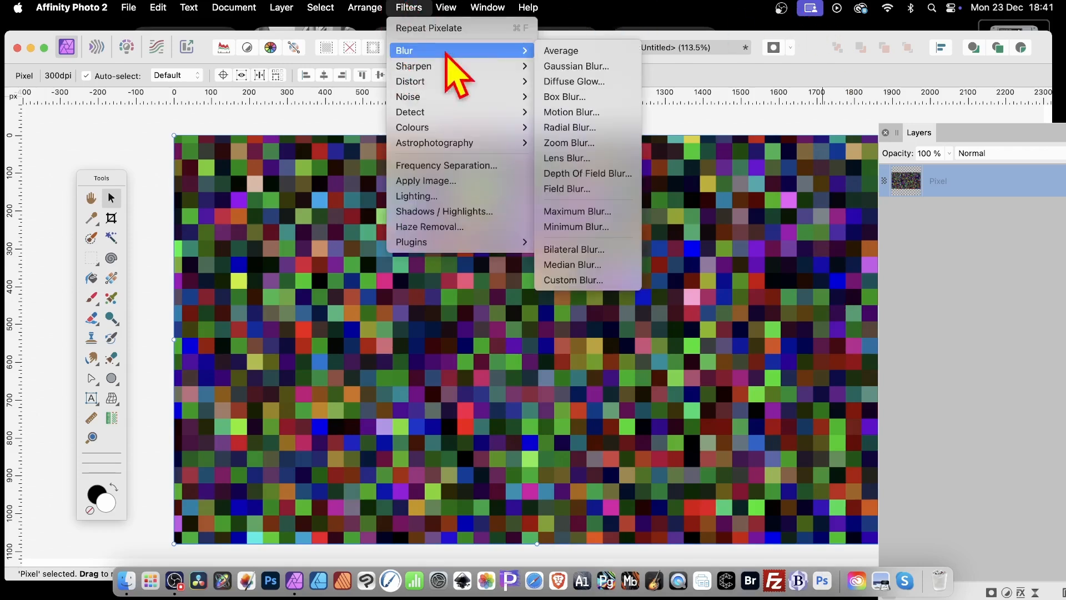
pyautogui.click(594, 113)
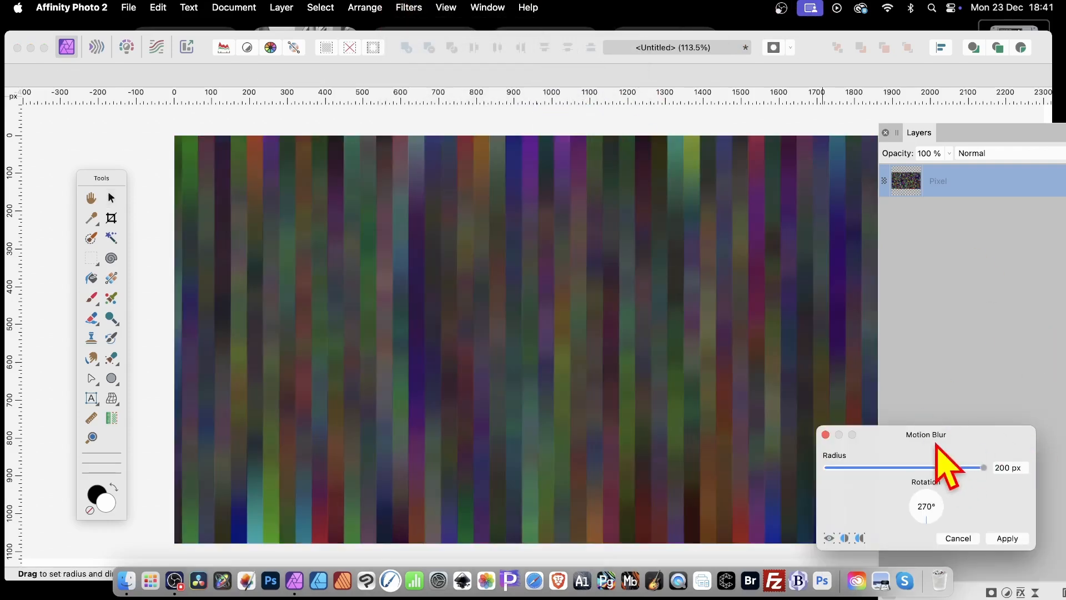
pyautogui.moveTo(937, 444); pyautogui.dragTo(721, 277)
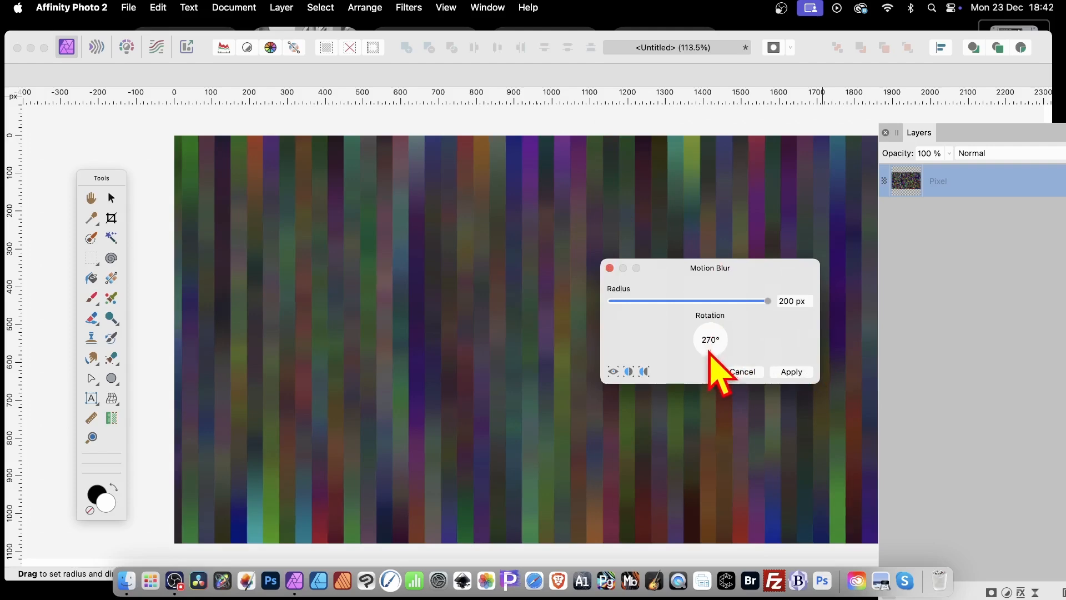
# Step: Try motion blur rotations of 225° and 135°, and return the rotation to 270°
pyautogui.moveTo(708, 351); pyautogui.dragTo(704, 352)
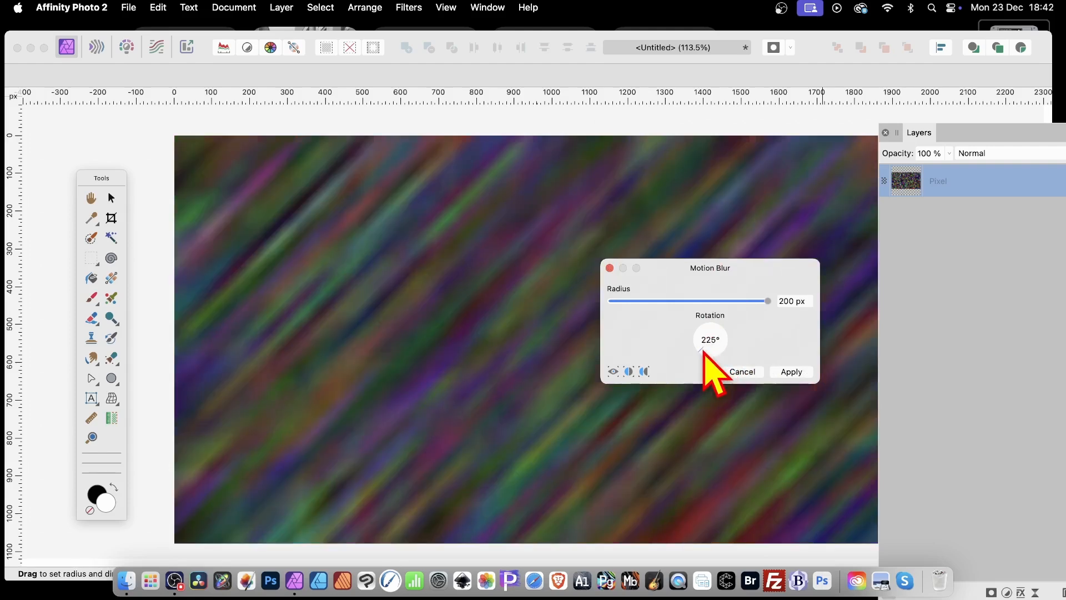
pyautogui.moveTo(706, 352); pyautogui.dragTo(726, 344)
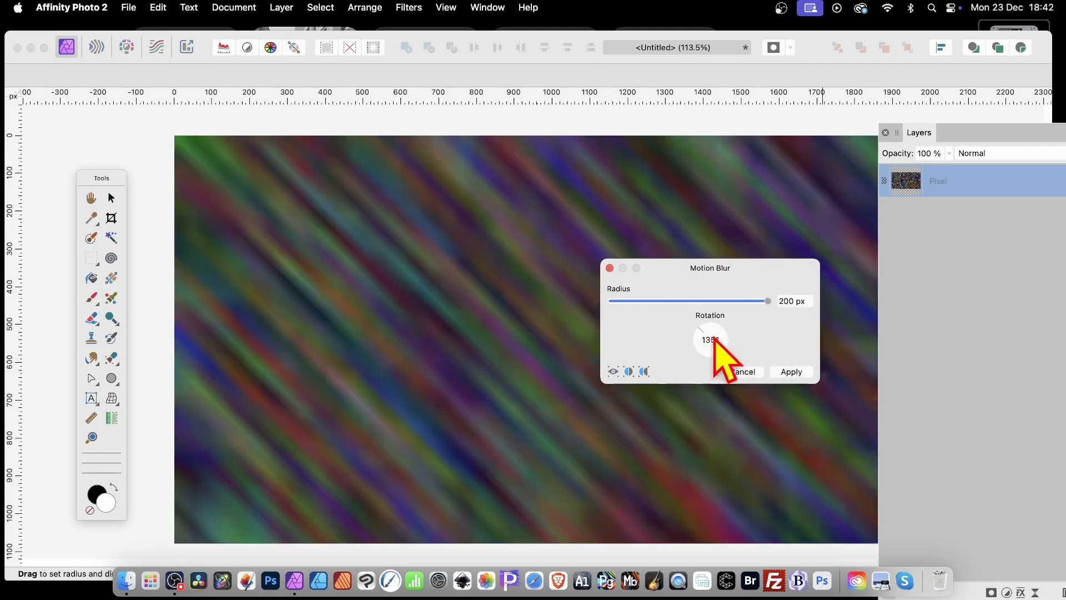
pyautogui.click(710, 341)
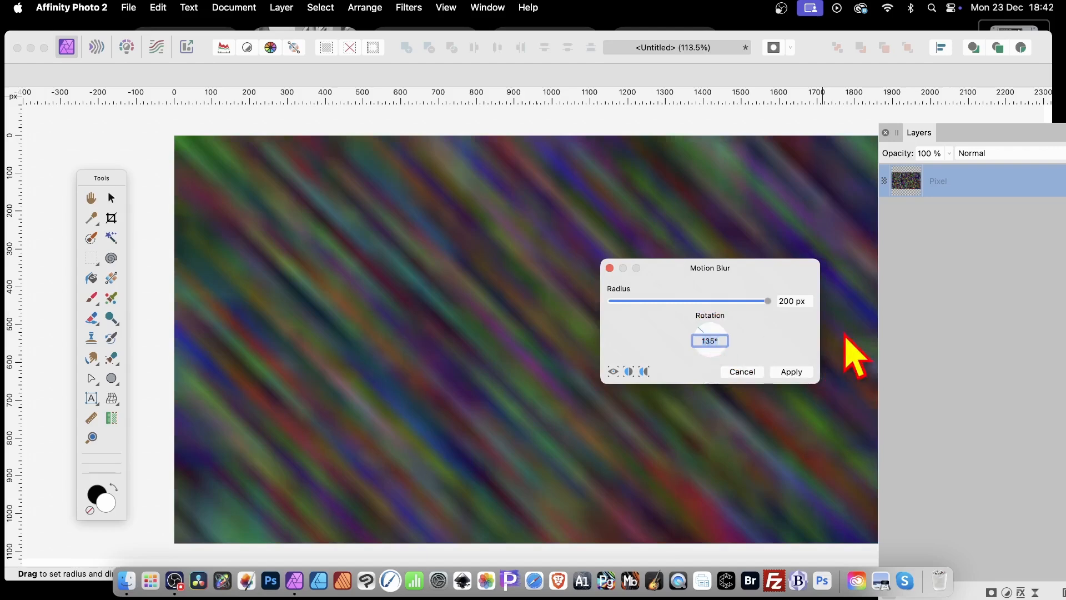
pyautogui.write('270')
pyautogui.press('Return')
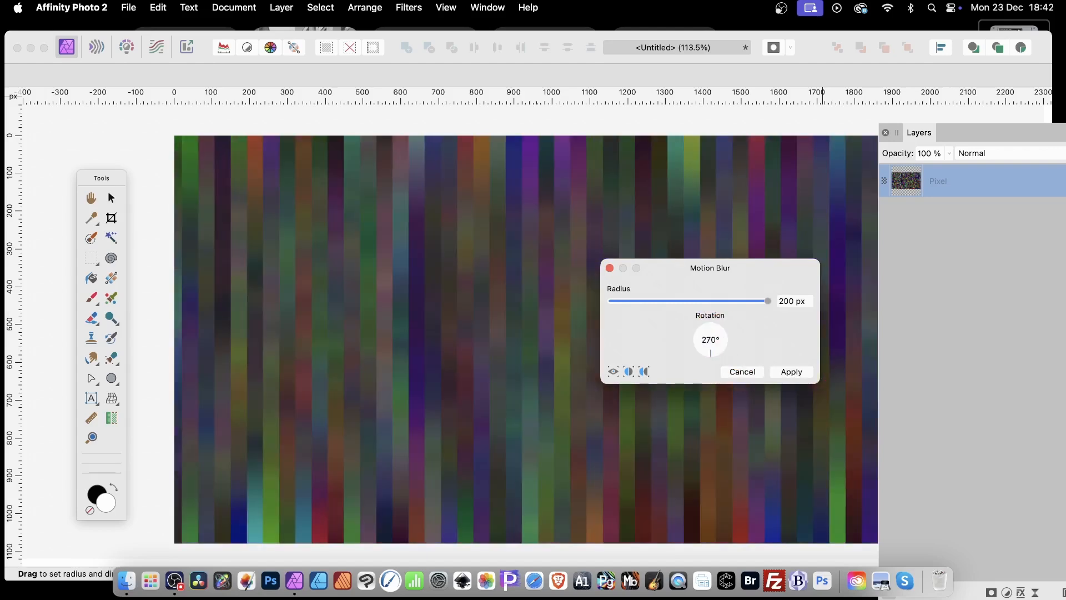
# Step: Set the motion blur radius to 100 px and apply the filter to the layer
pyautogui.click(809, 301)
pyautogui.write('100')
pyautogui.press('Return')
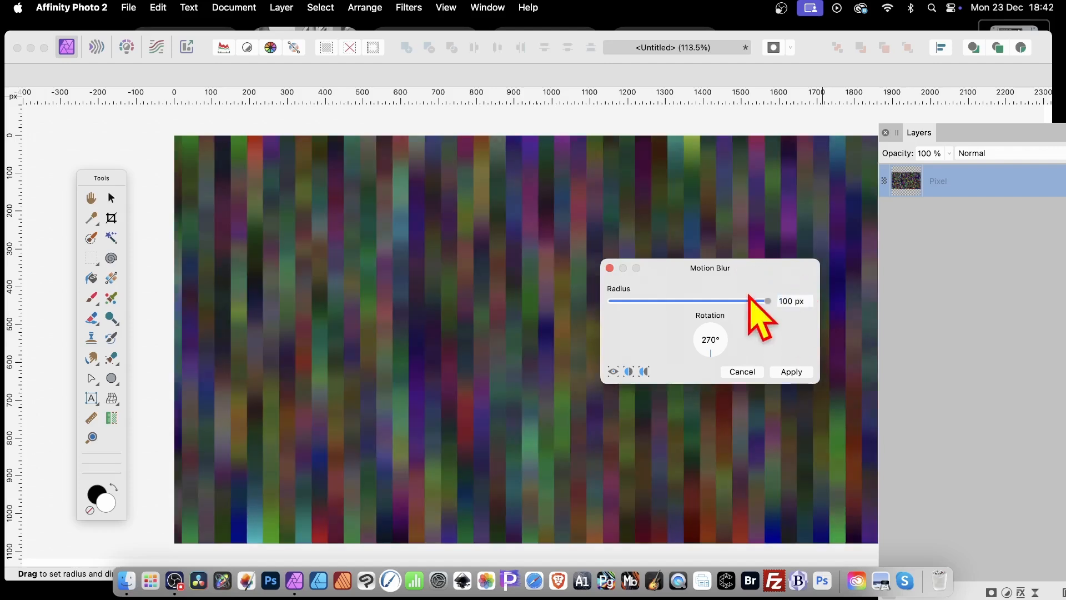
pyautogui.click(797, 371)
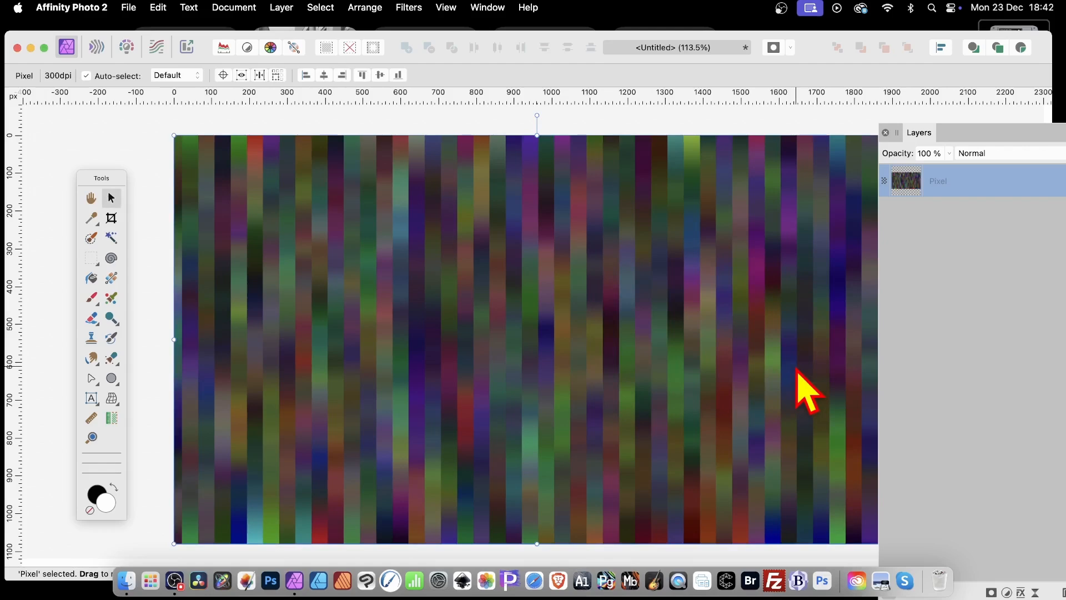
# Step: Try a second pass of the motion blur on the striped layer and undo it
pyautogui.click(408, 8)
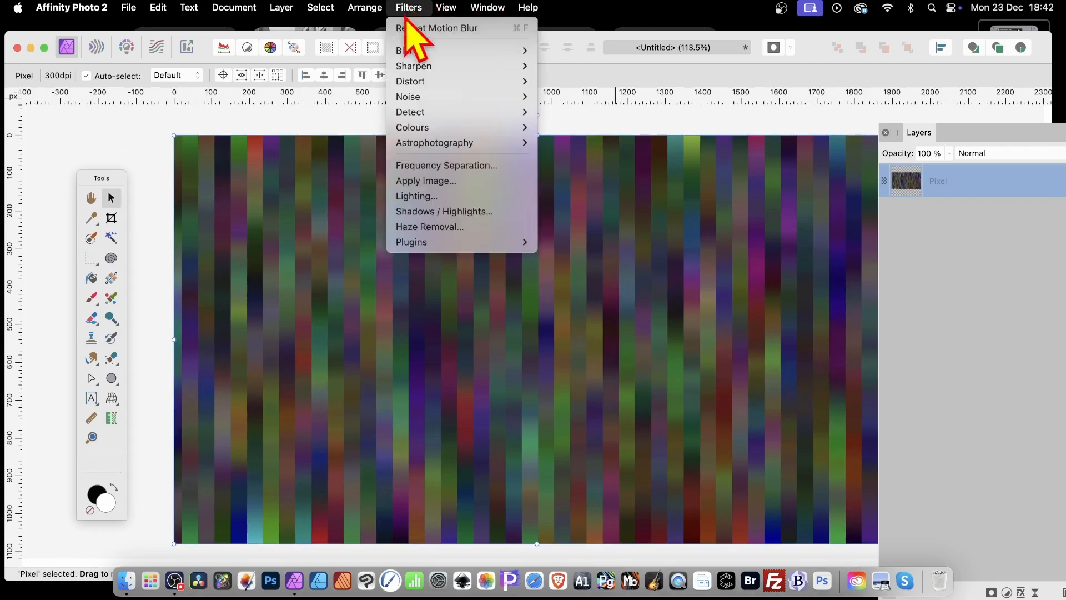
pyautogui.click(410, 28)
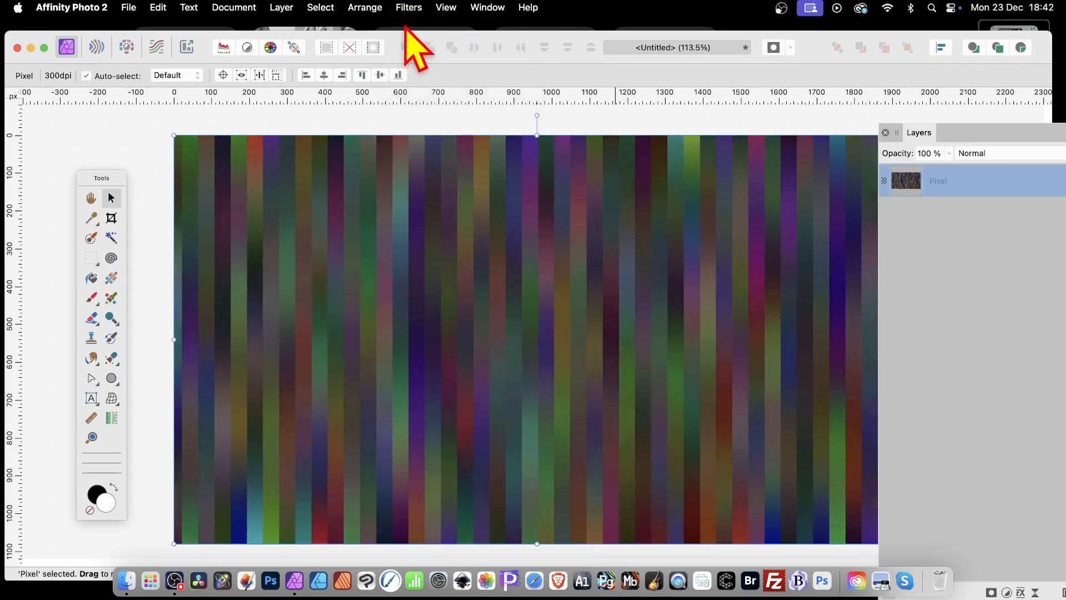
pyautogui.press('super+z')
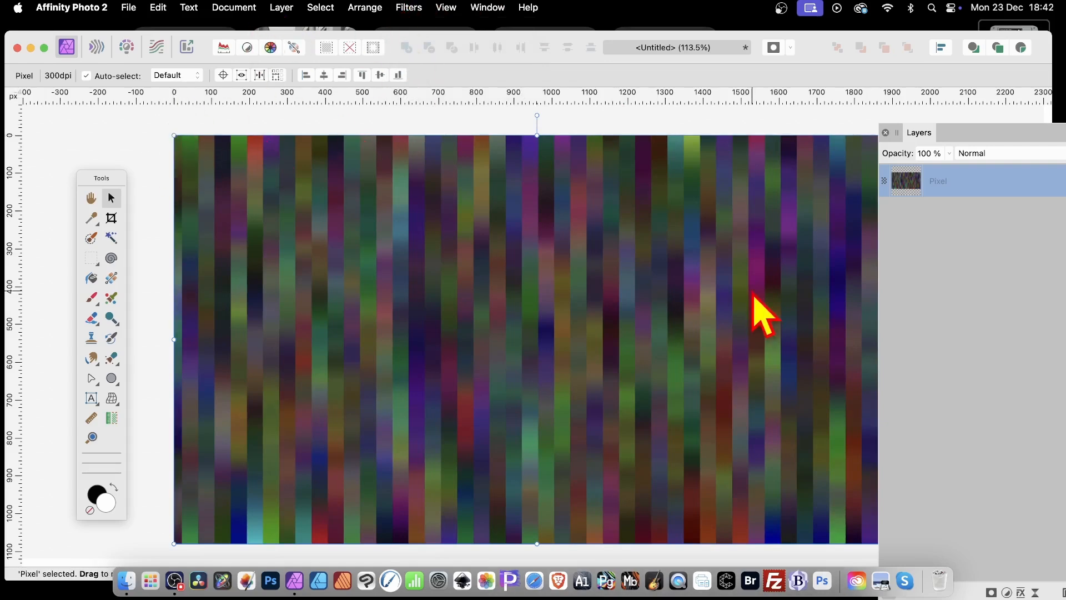
# Step: Create a pattern layer from the selection and scale its tile down proportionally to about 428 dpi
pyautogui.click(282, 7)
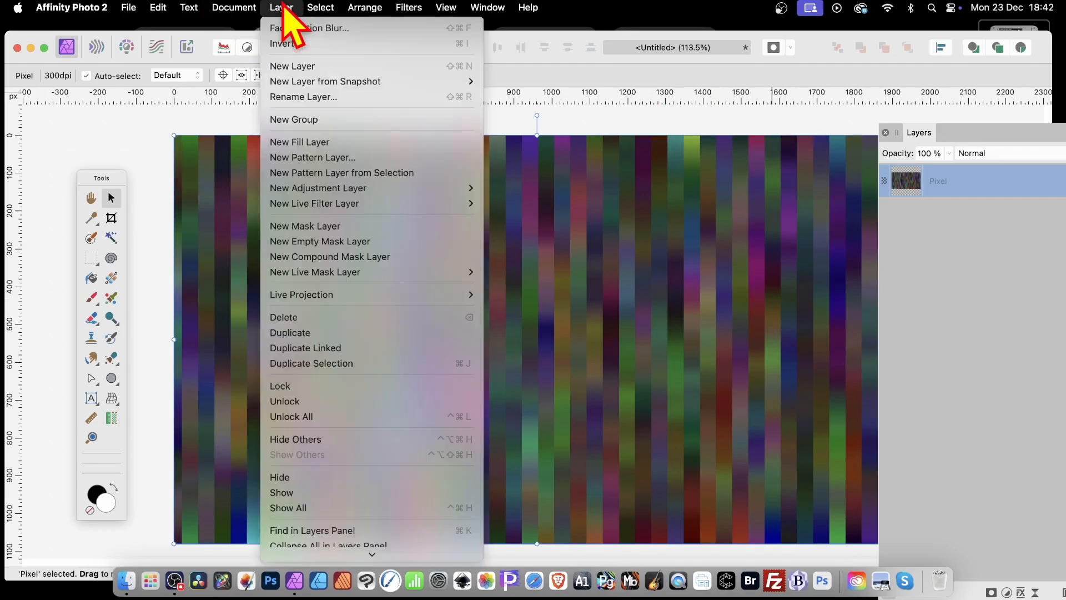
pyautogui.click(328, 172)
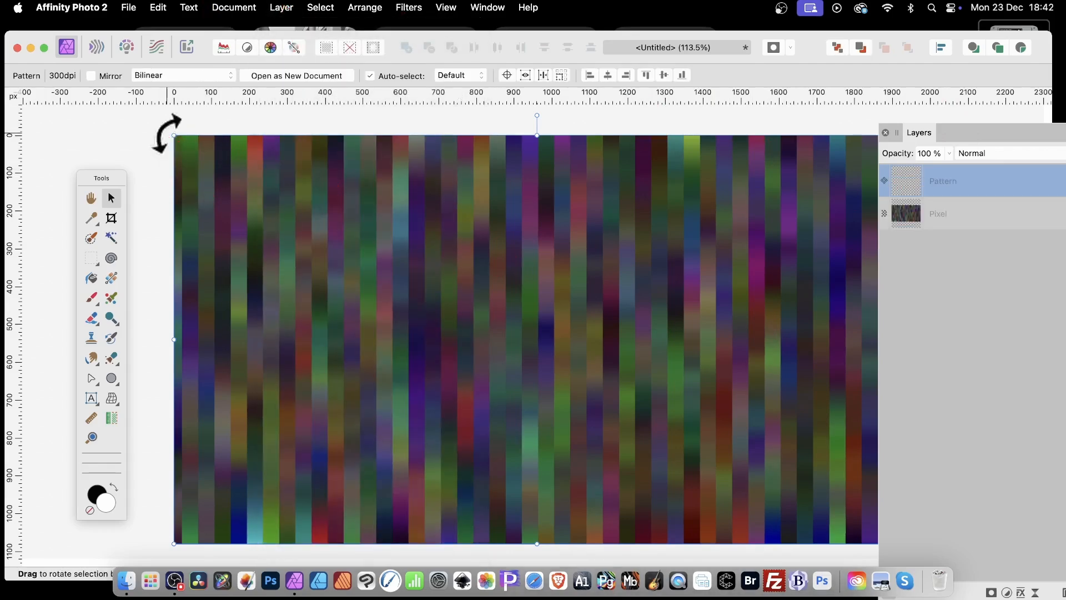
pyautogui.moveTo(172, 138); pyautogui.dragTo(380, 274)
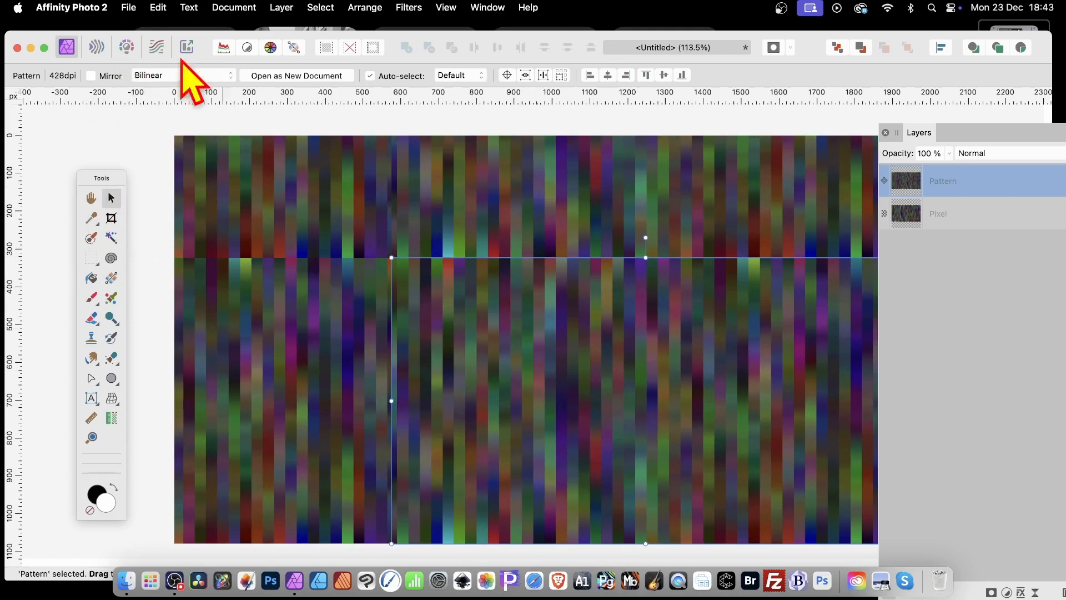
# Step: Enable mirroring on the pattern layer, enlarge its tile to about 360 dpi, and shift it toward the canvas's upper-left corner
pyautogui.click(91, 76)
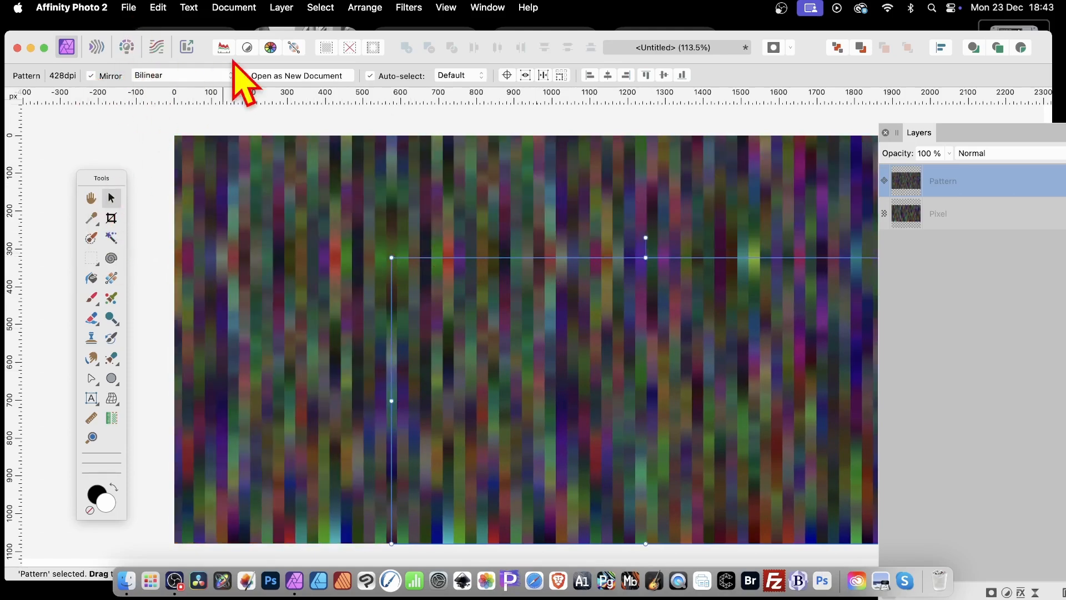
pyautogui.moveTo(391, 257); pyautogui.dragTo(276, 232)
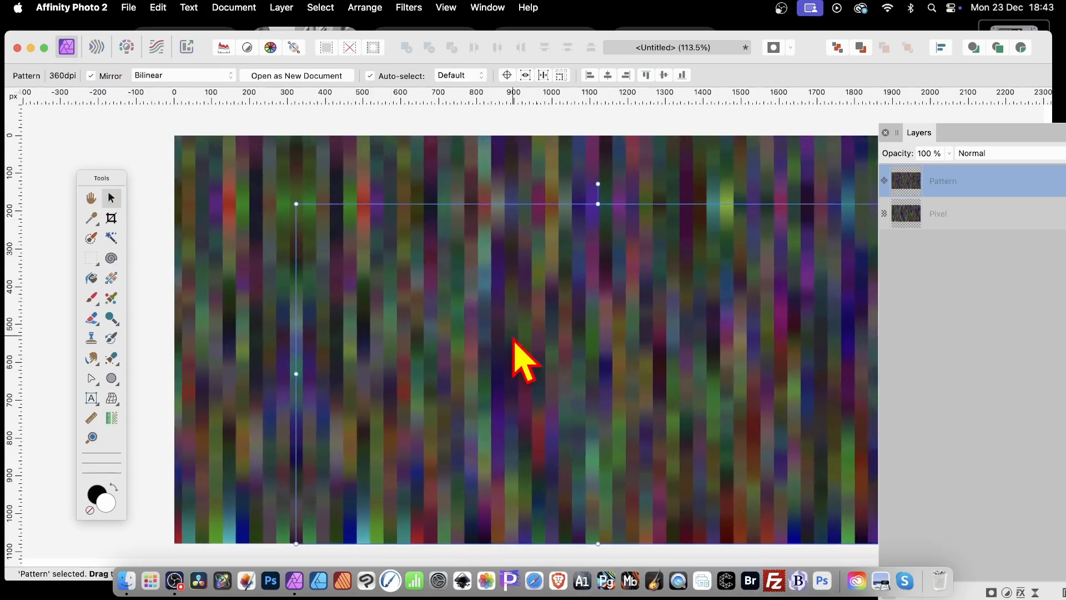
pyautogui.moveTo(518, 361); pyautogui.dragTo(435, 340)
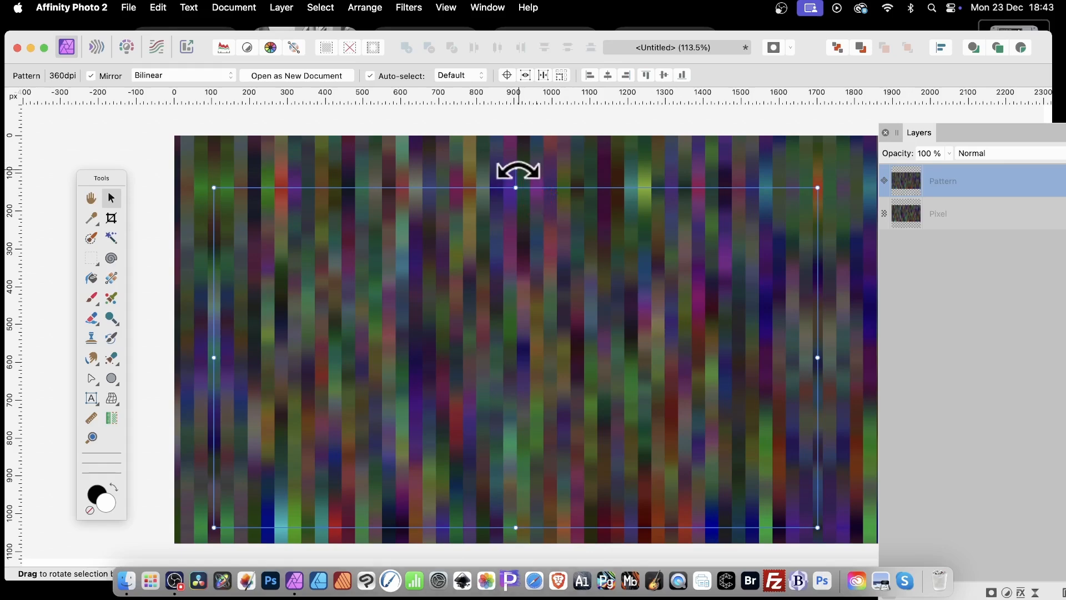
# Step: Rotate the pattern layer's tile 45° clockwise, and add a duplicate of the layer rotated to the opposite 45° diagonal
pyautogui.moveTo(518, 171); pyautogui.dragTo(633, 192)
pyautogui.moveTo(631, 191); pyautogui.dragTo(653, 209)
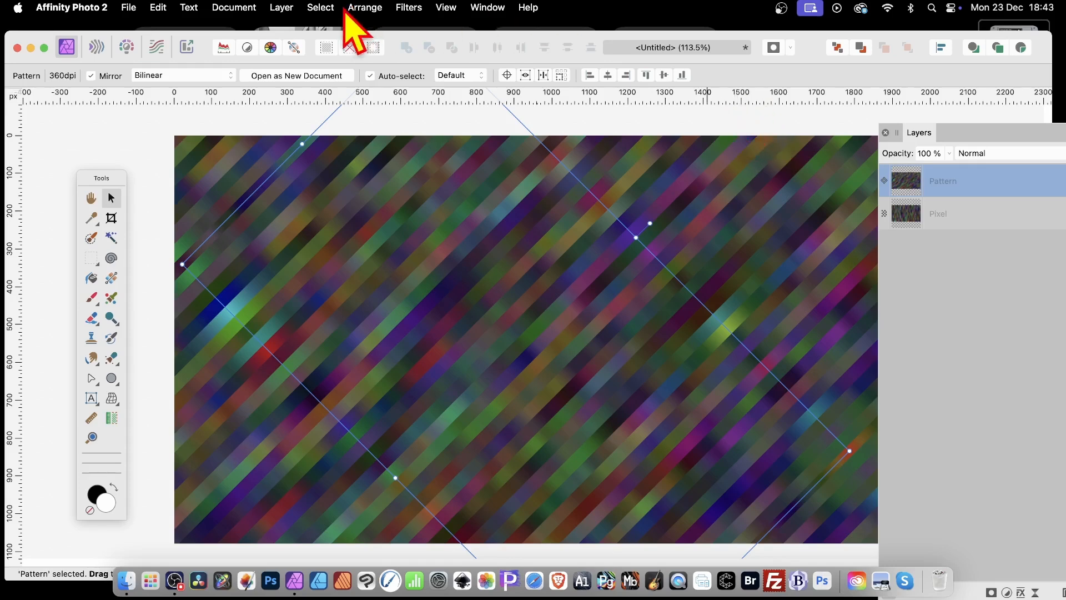
pyautogui.click(284, 7)
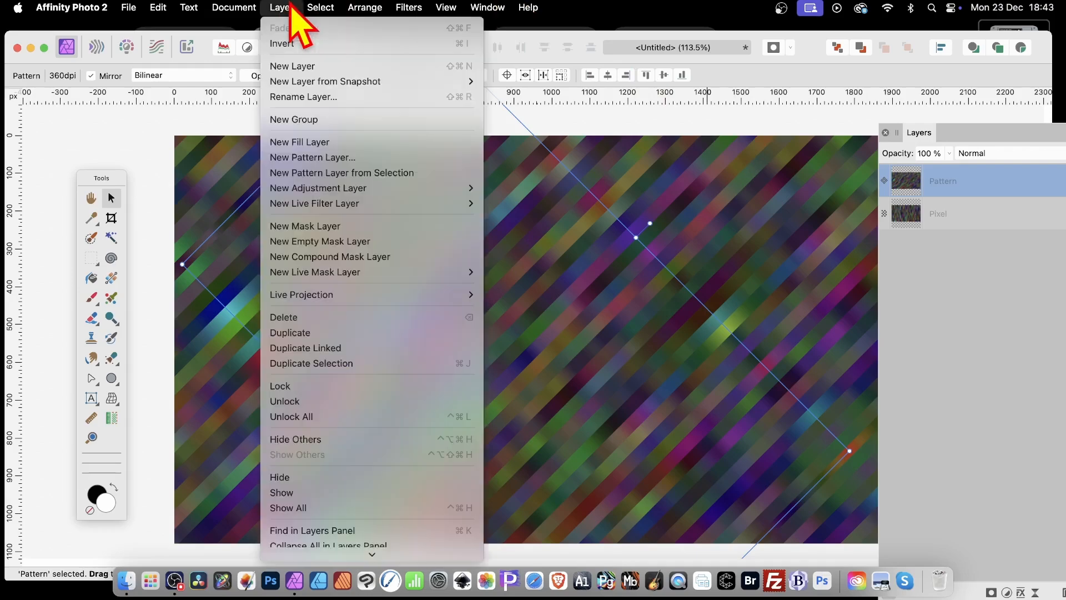
pyautogui.click(285, 332)
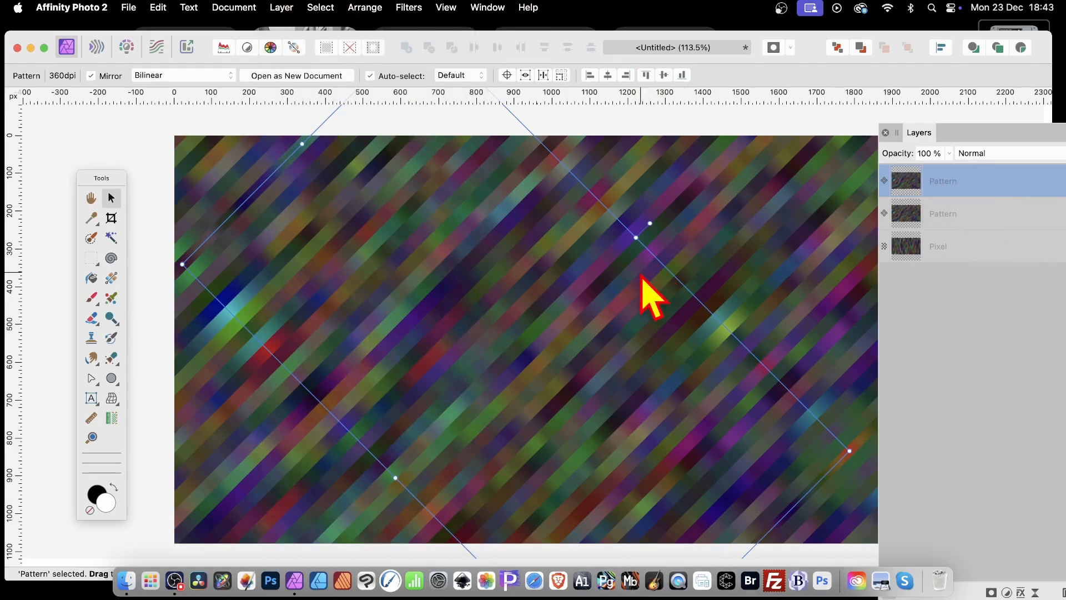
pyautogui.moveTo(648, 222); pyautogui.dragTo(355, 236)
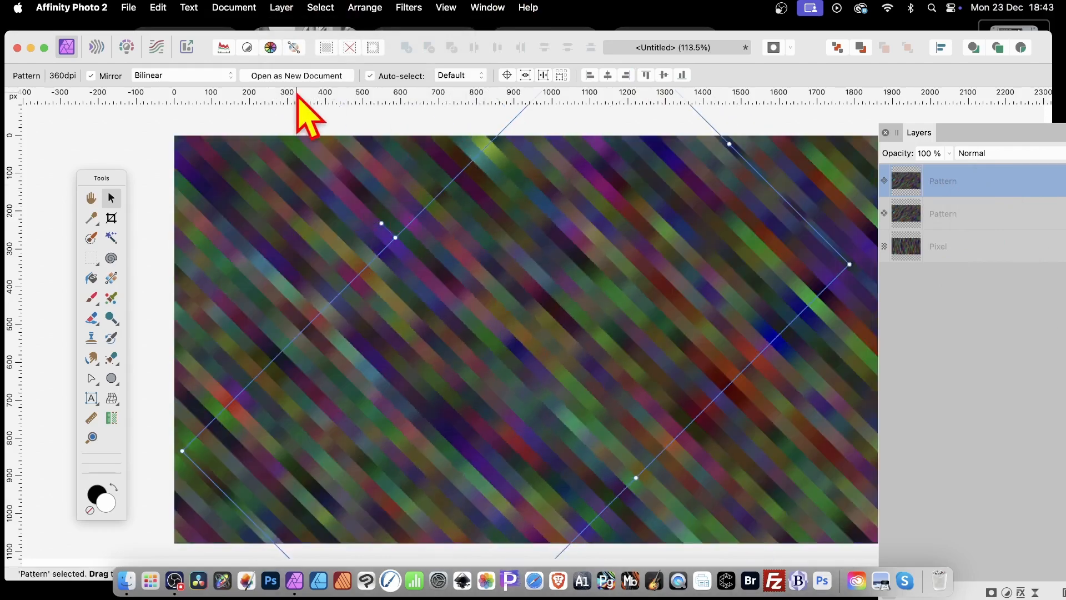
# Step: Set the blend mode of the upper pattern layer to Lighten so the diagonal stripes interweave
pyautogui.click(980, 155)
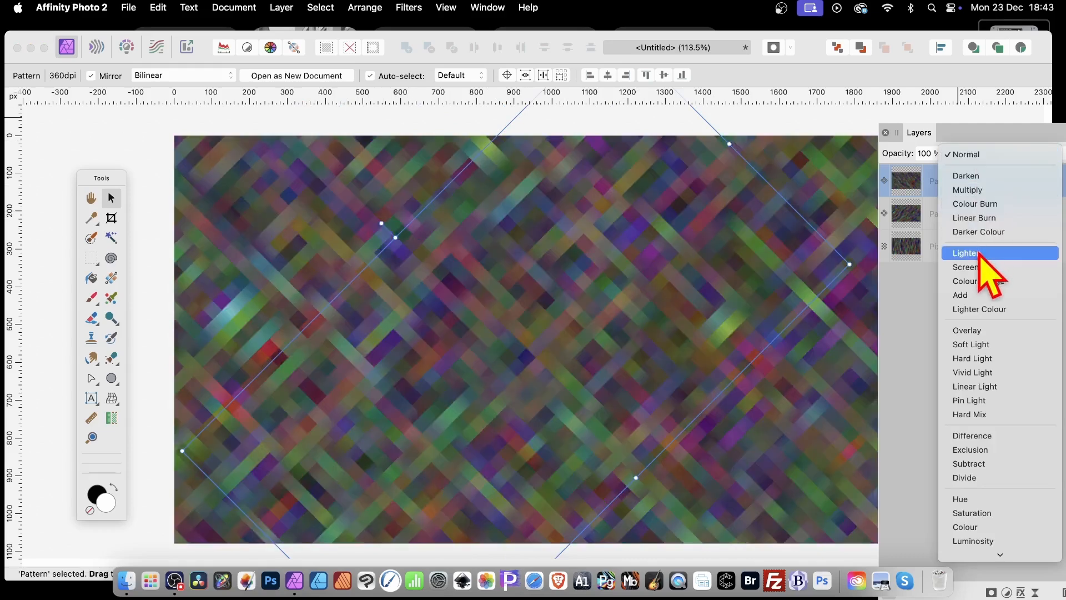
pyautogui.click(980, 254)
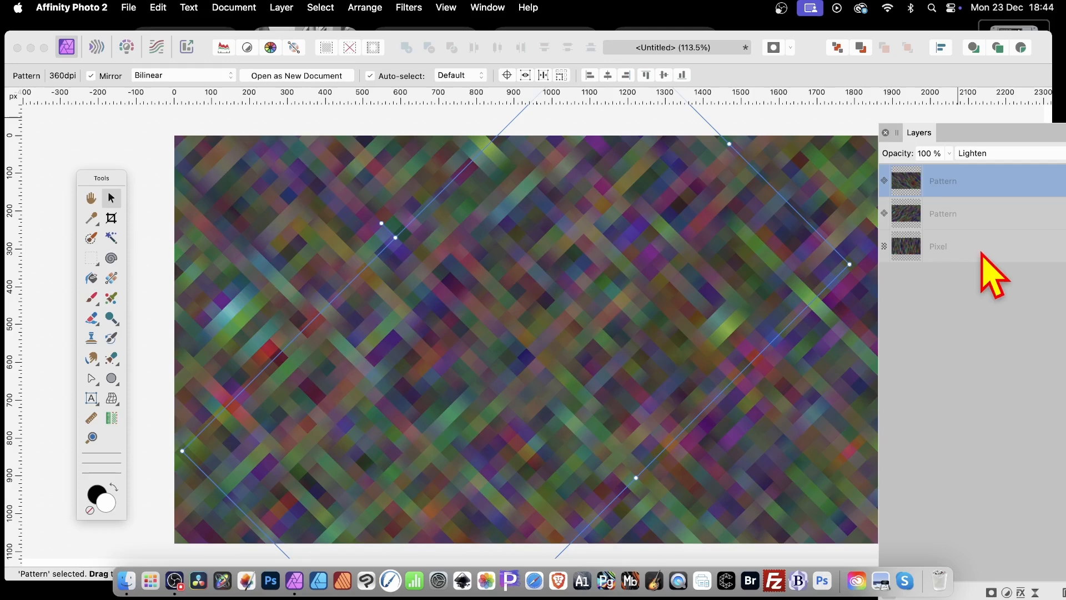
pyautogui.click(994, 154)
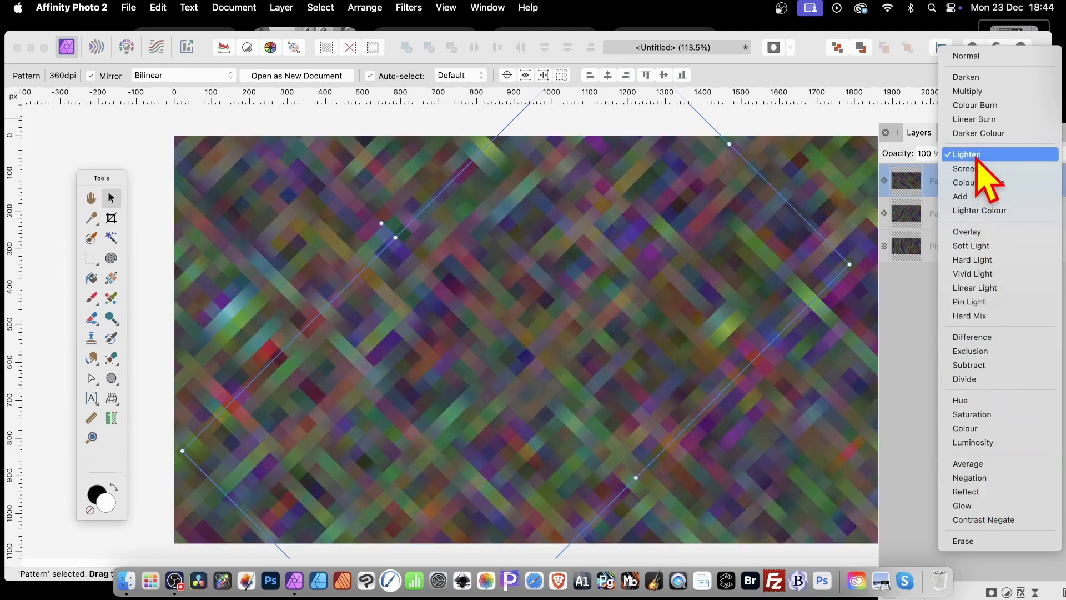
pyautogui.click(978, 154)
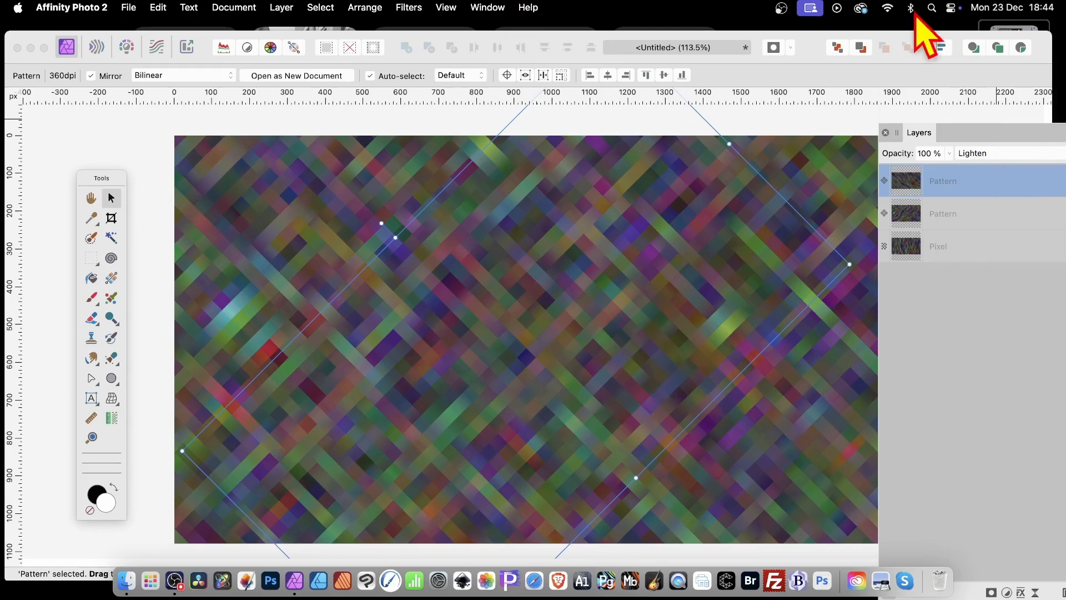
# Step: Merge all visible layers into a new pixel layer on top of the stack
pyautogui.click(278, 7)
pyautogui.scroll(-5, 341, 245)
pyautogui.scroll(-2, 389, 336)
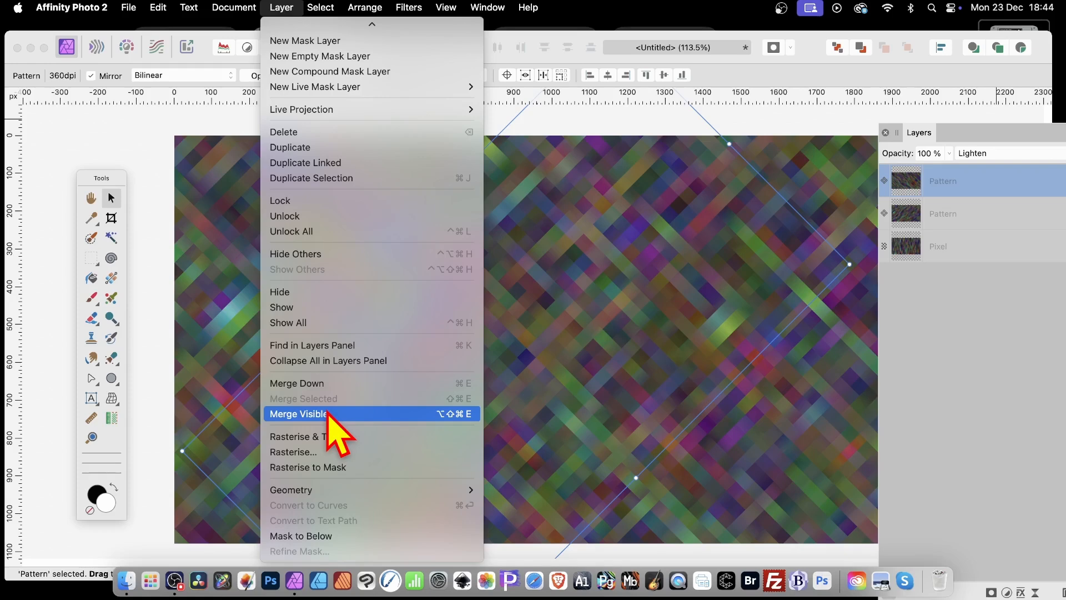
pyautogui.click(328, 414)
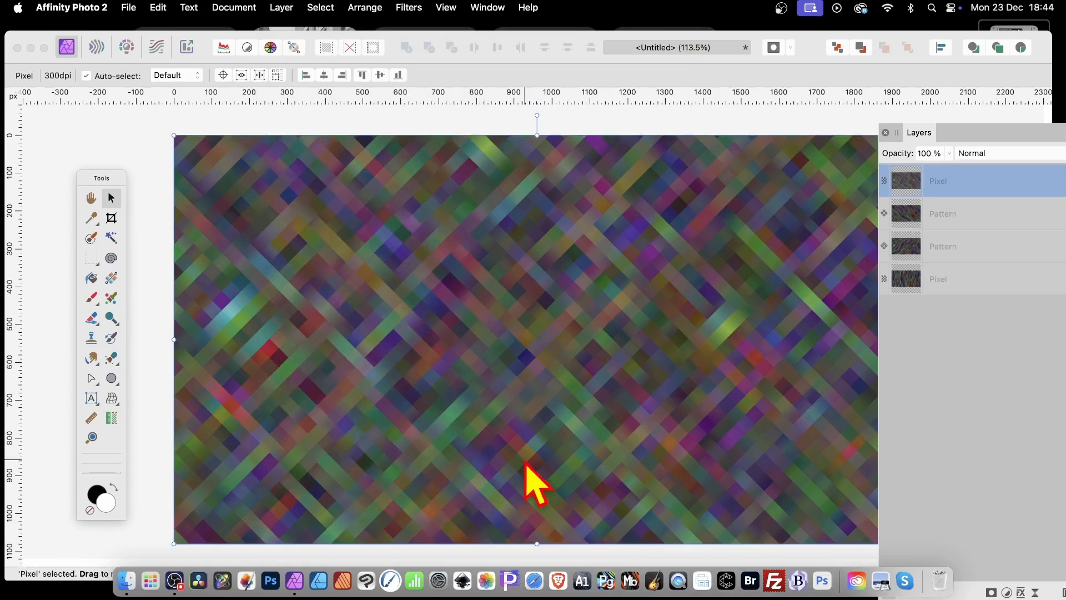
# Step: Apply the Auto Levels colour filter to the merged woven layer
pyautogui.click(407, 7)
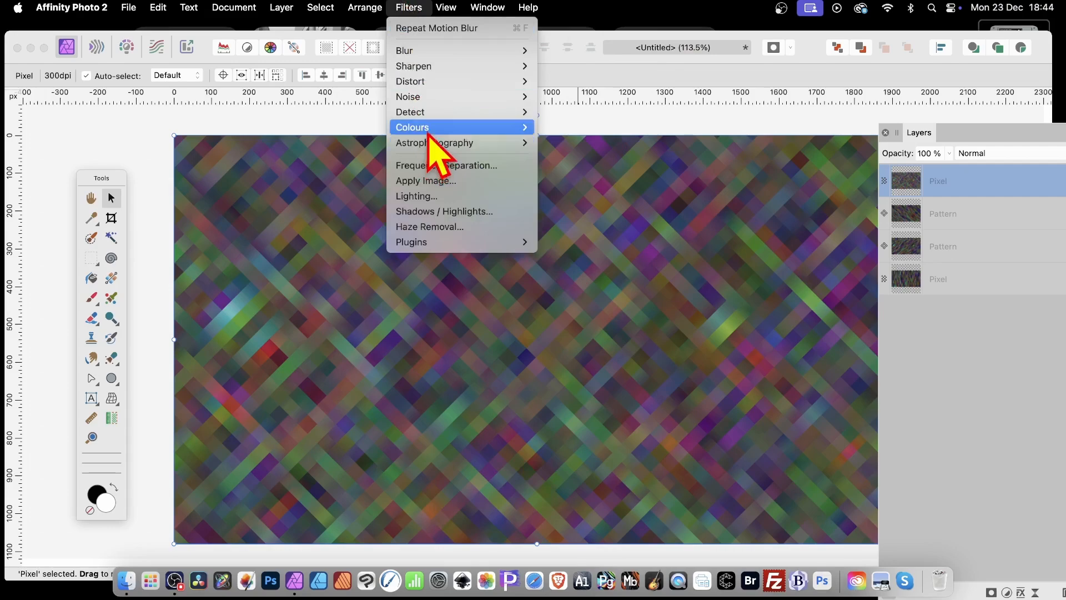
pyautogui.moveTo(428, 129)
pyautogui.click(588, 131)
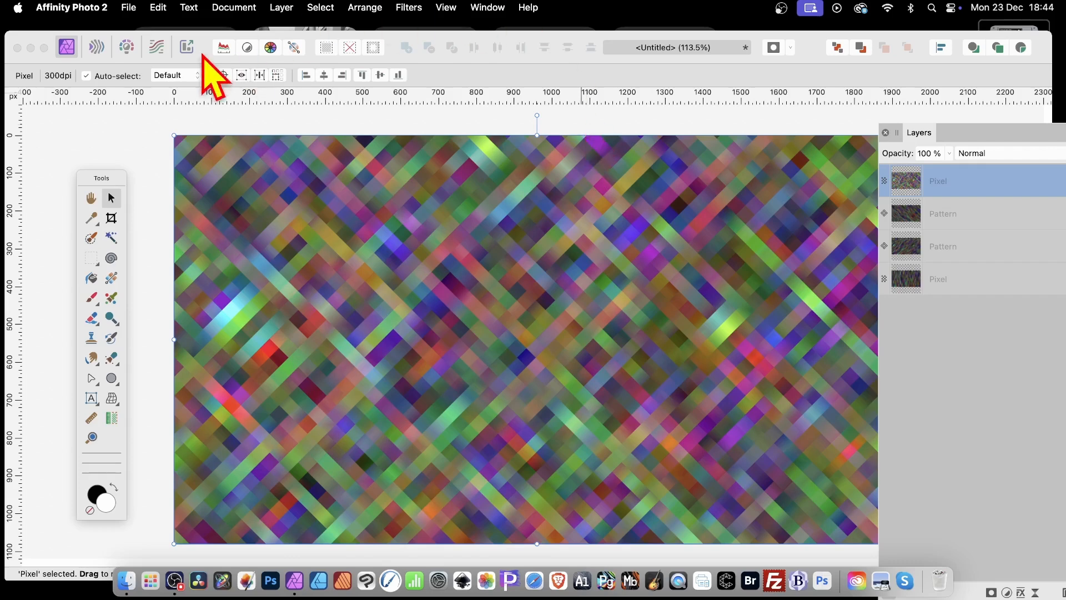
pyautogui.click(281, 8)
pyautogui.moveTo(302, 188)
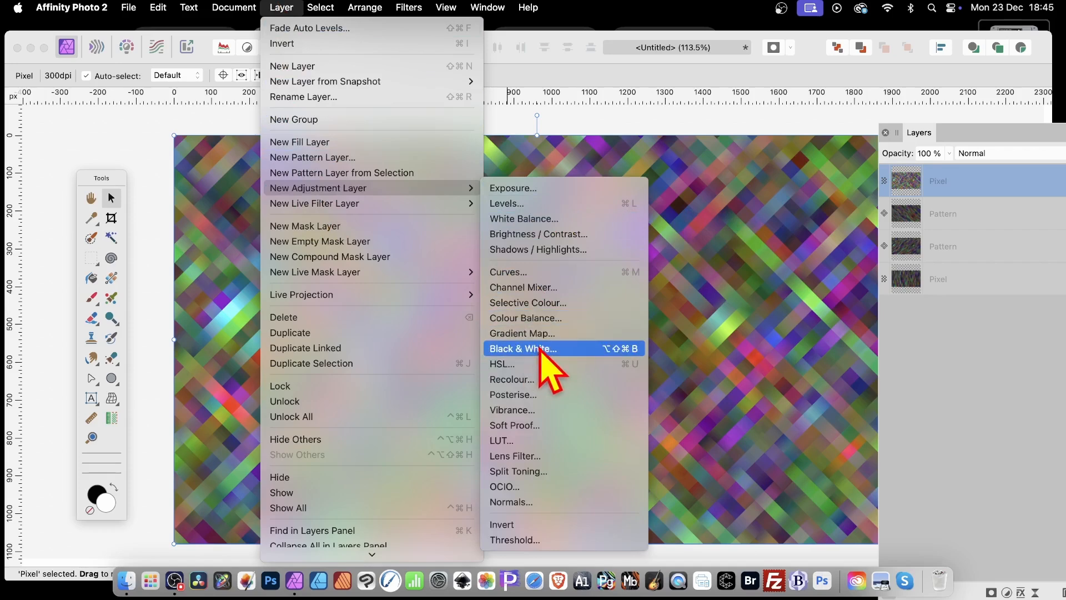
pyautogui.click(791, 350)
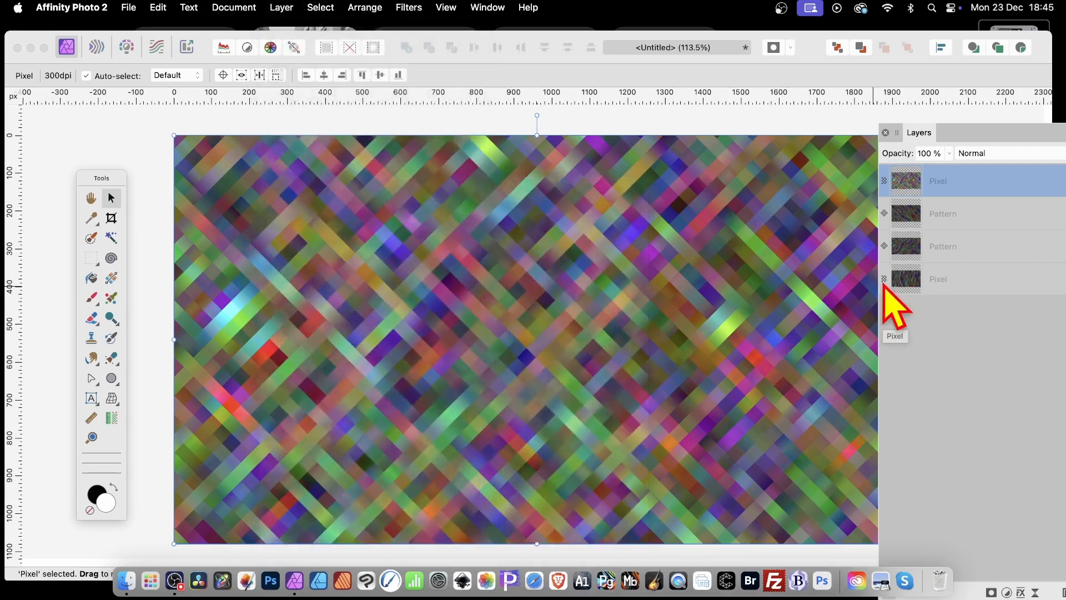
pyautogui.click(486, 7)
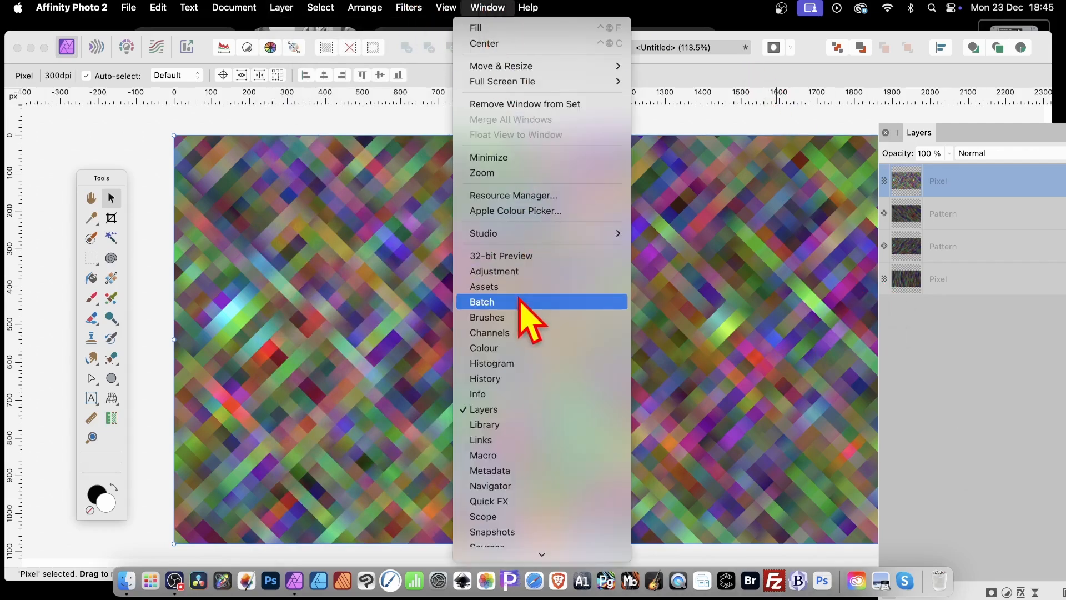
pyautogui.click(763, 345)
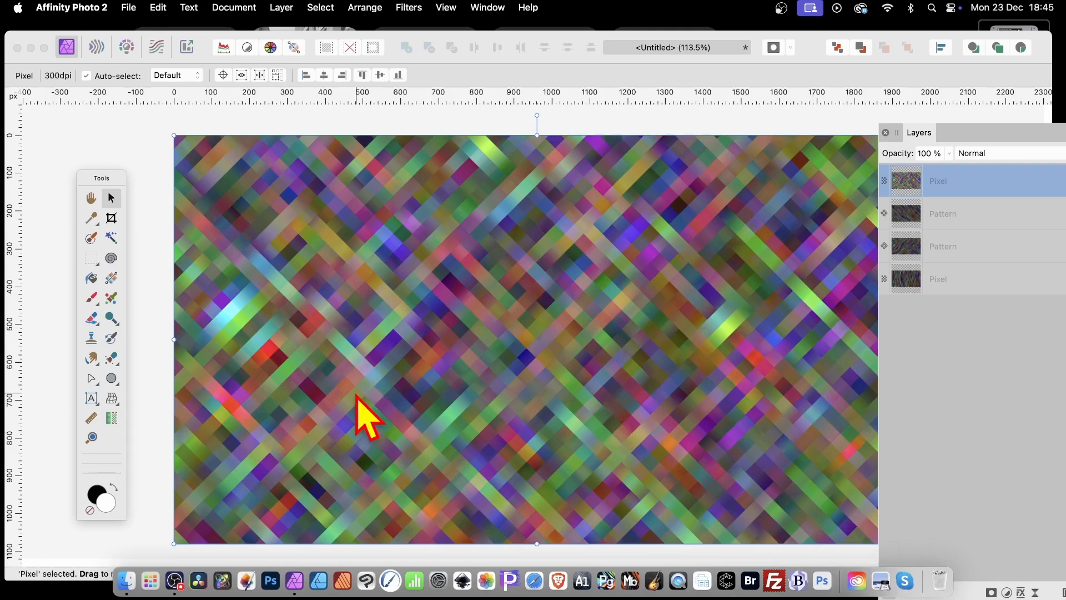
pyautogui.click(130, 7)
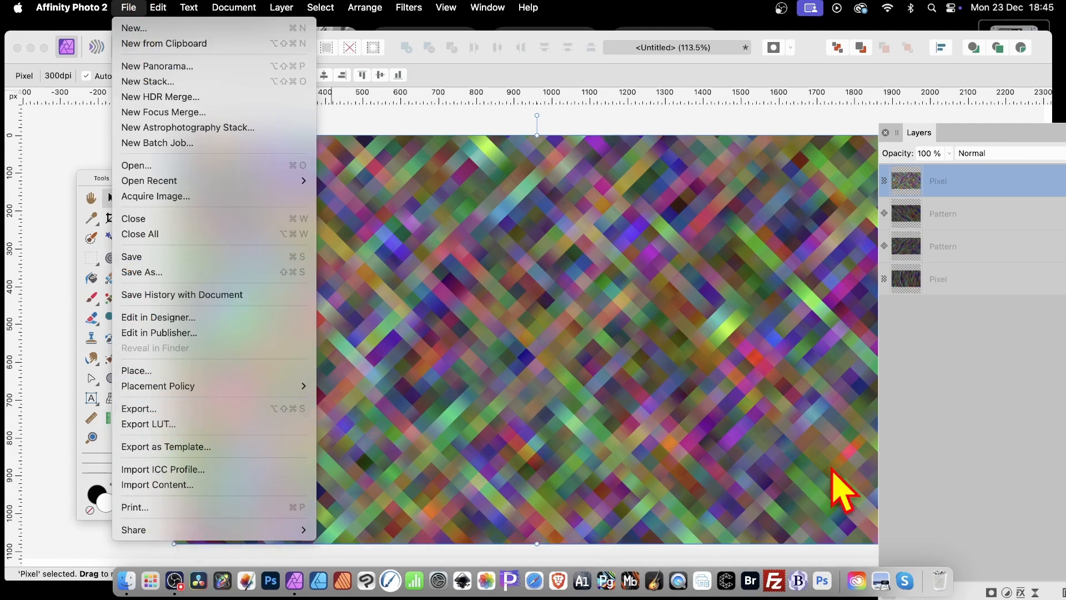
pyautogui.click(502, 428)
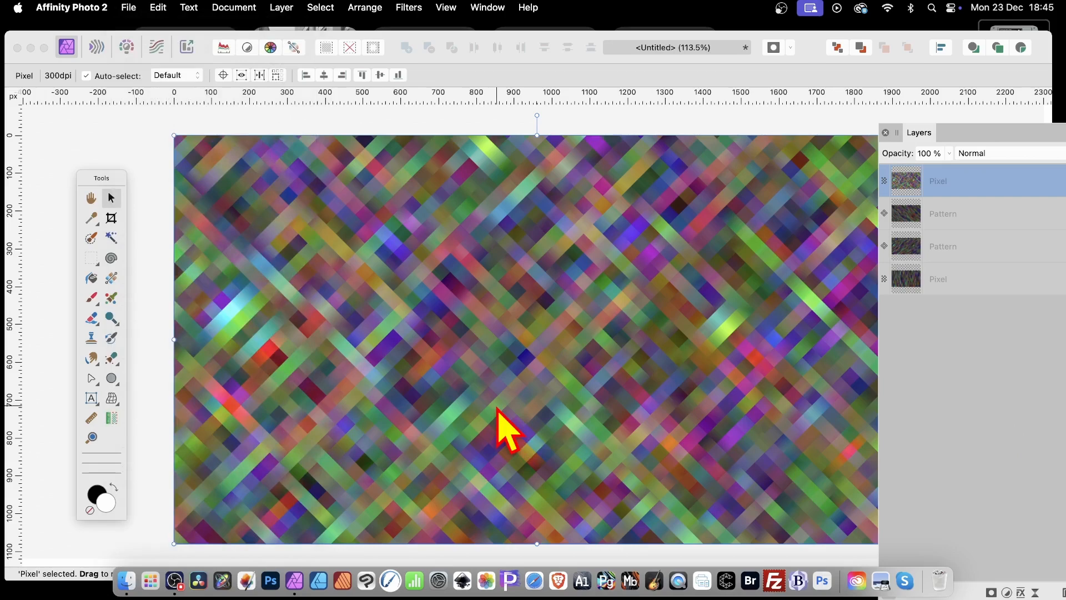
pyautogui.click(249, 7)
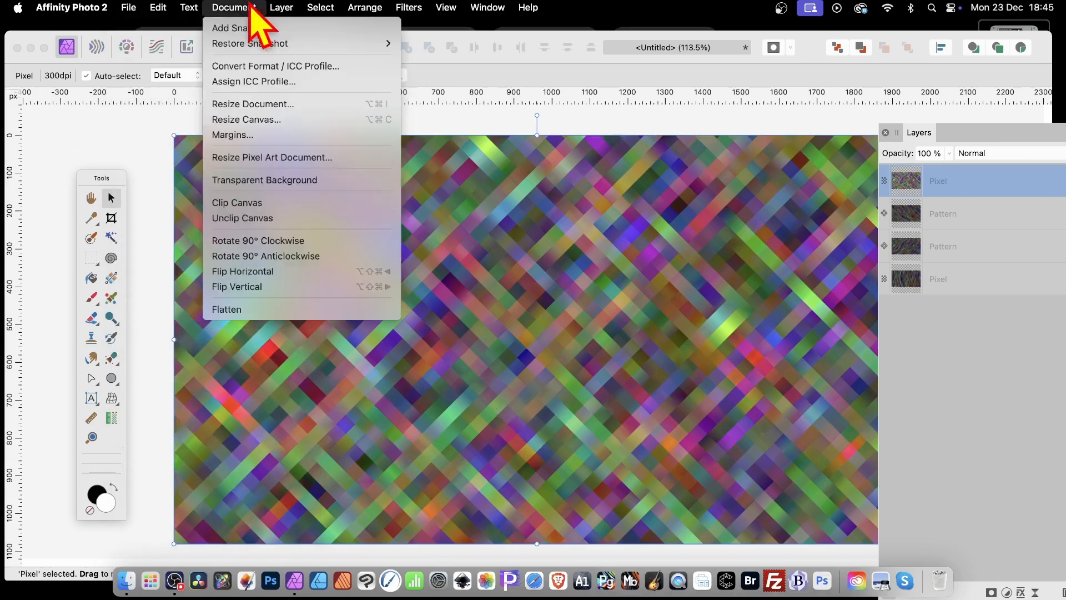
pyautogui.click(621, 278)
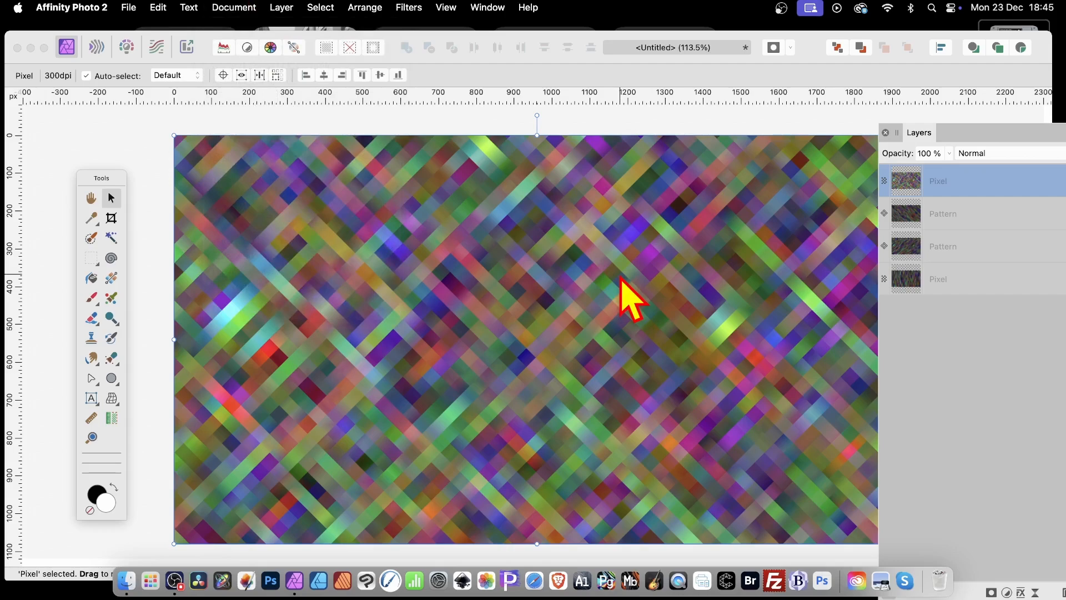
# Step: Delete the merged layer and both pattern layers, keeping only the original striped pixel layer
pyautogui.press('Delete')
pyautogui.press('Delete')
pyautogui.press('Delete')
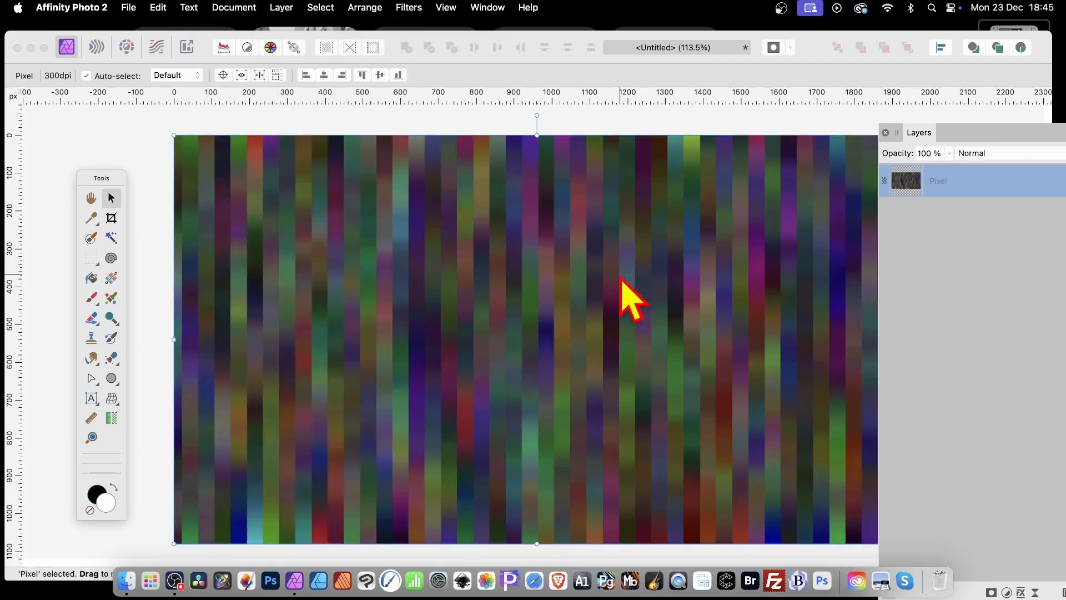
# Step: Add Gaussian colour noise at 100% intensity to the striped layer, applying the filter twice
pyautogui.click(411, 8)
pyautogui.moveTo(425, 85)
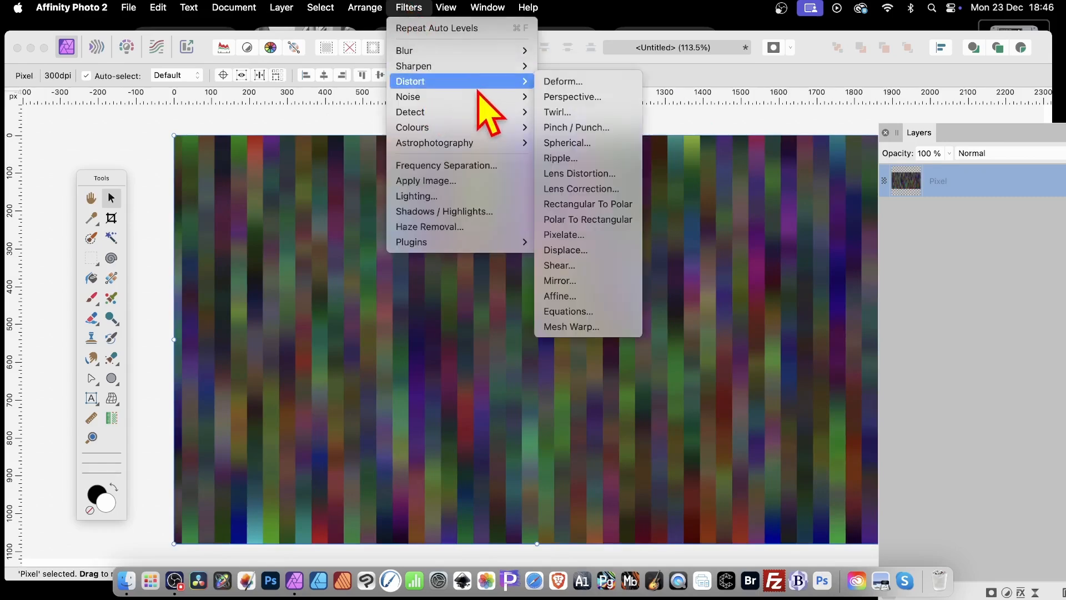
pyautogui.moveTo(477, 97)
pyautogui.click(588, 112)
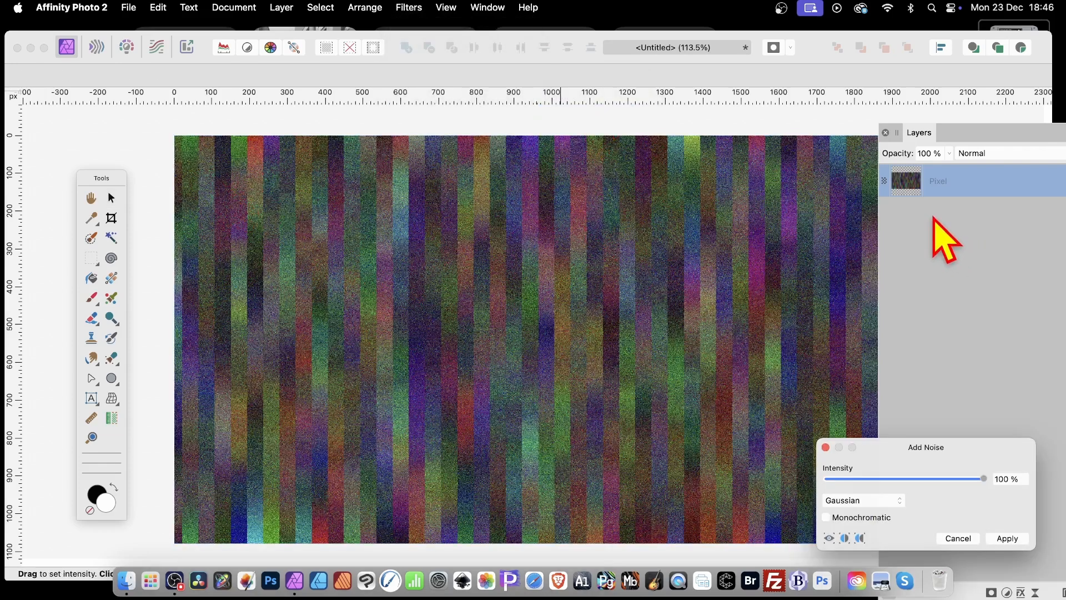
pyautogui.click(1005, 537)
pyautogui.click(409, 8)
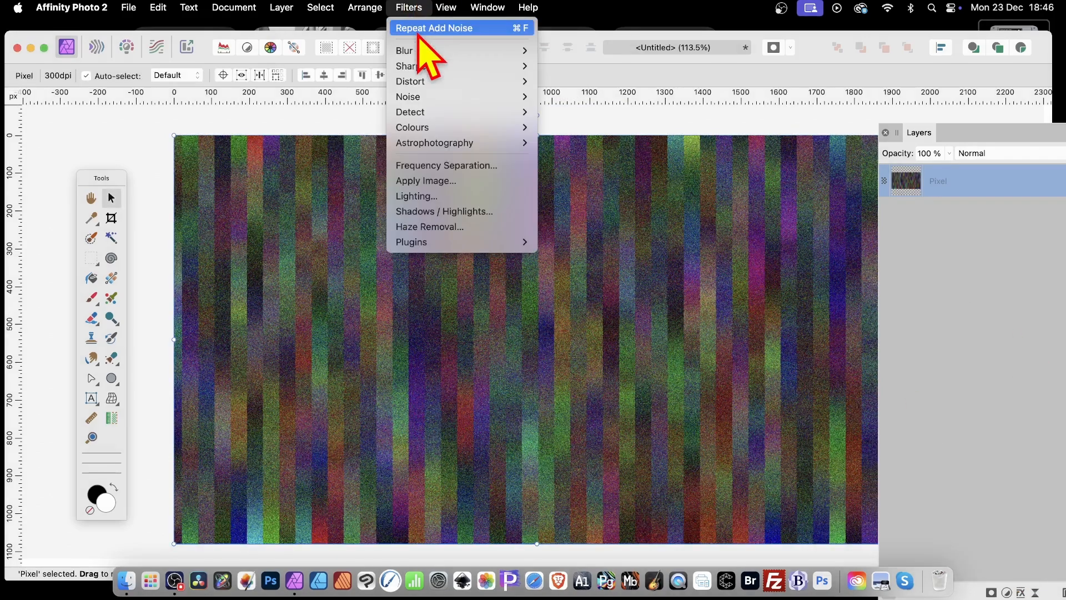
pyautogui.click(411, 29)
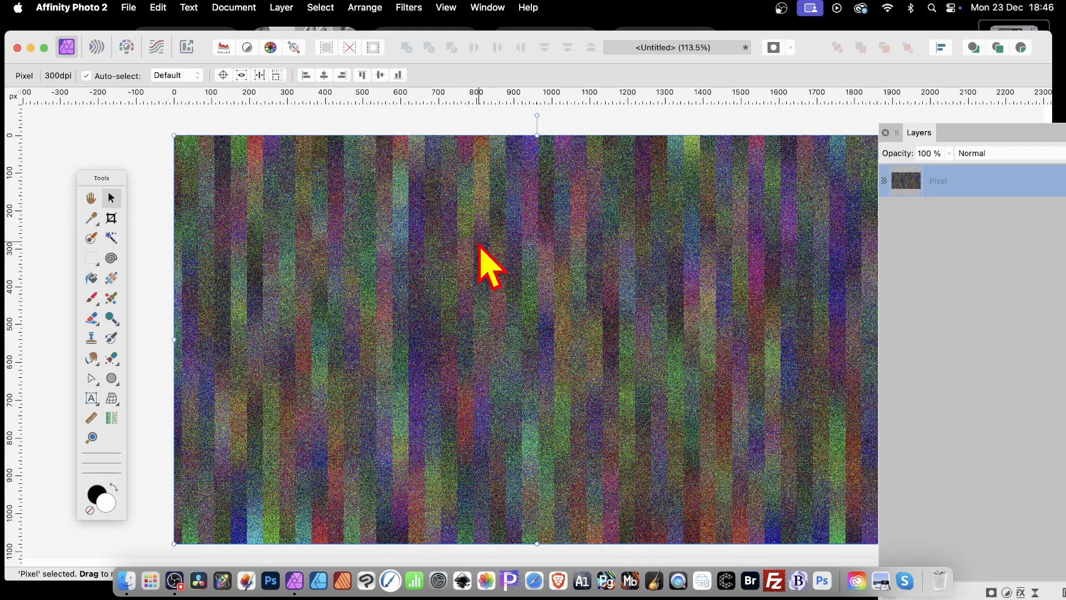
# Step: Pixelate the noisy layer into large blocks with a quantisation of about 167.7
pyautogui.click(408, 6)
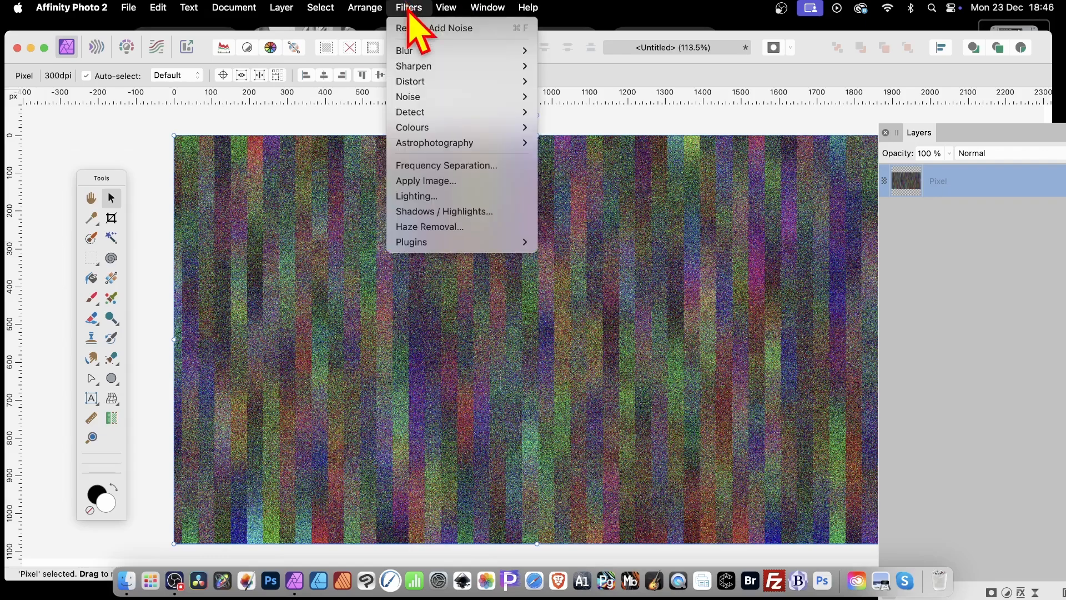
pyautogui.moveTo(418, 83)
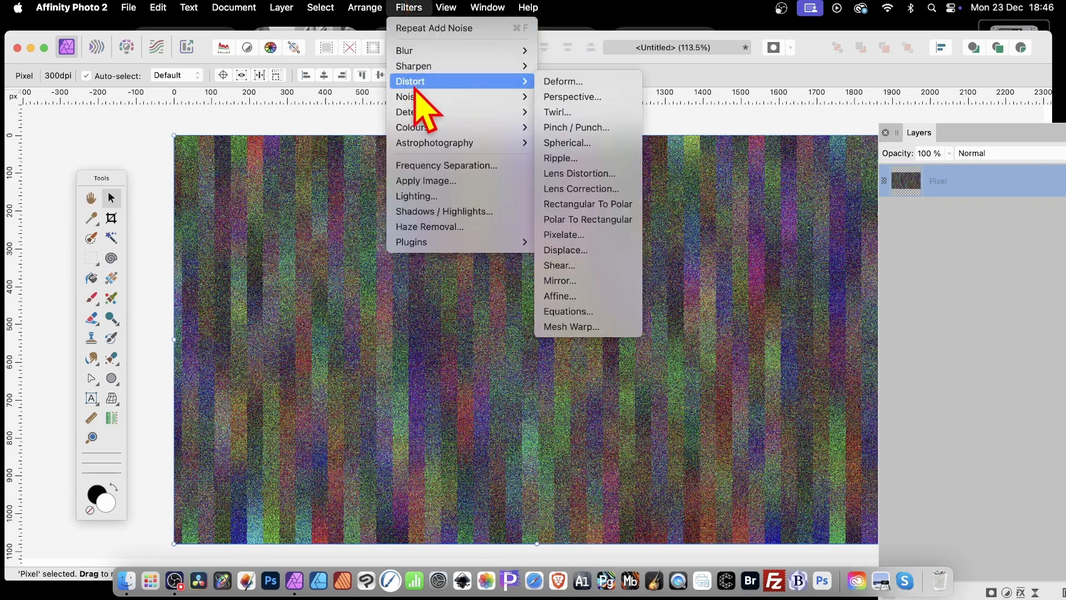
pyautogui.click(582, 232)
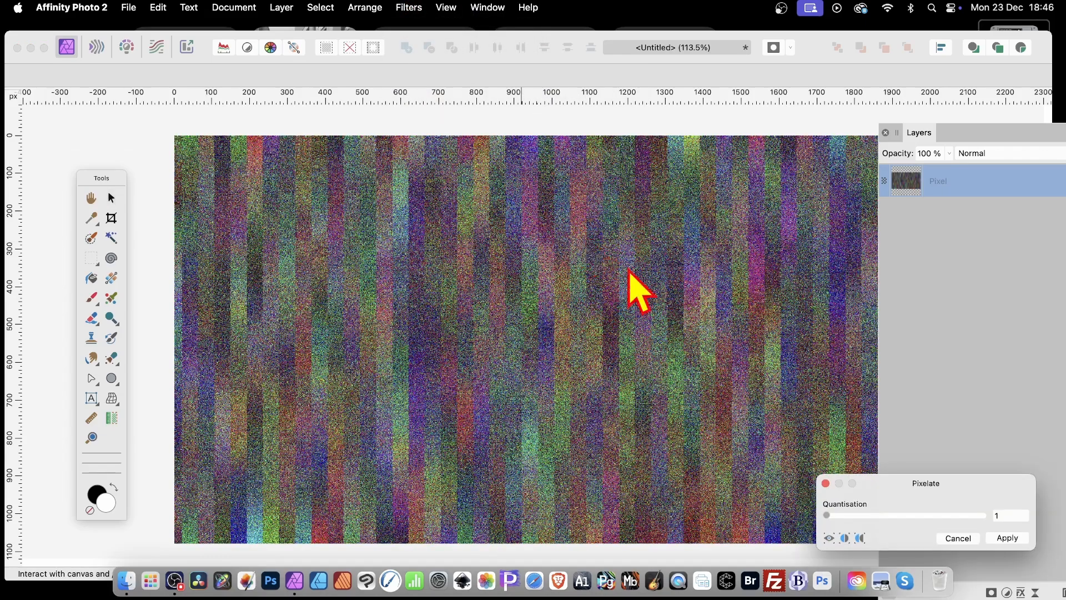
pyautogui.moveTo(834, 521); pyautogui.dragTo(831, 518)
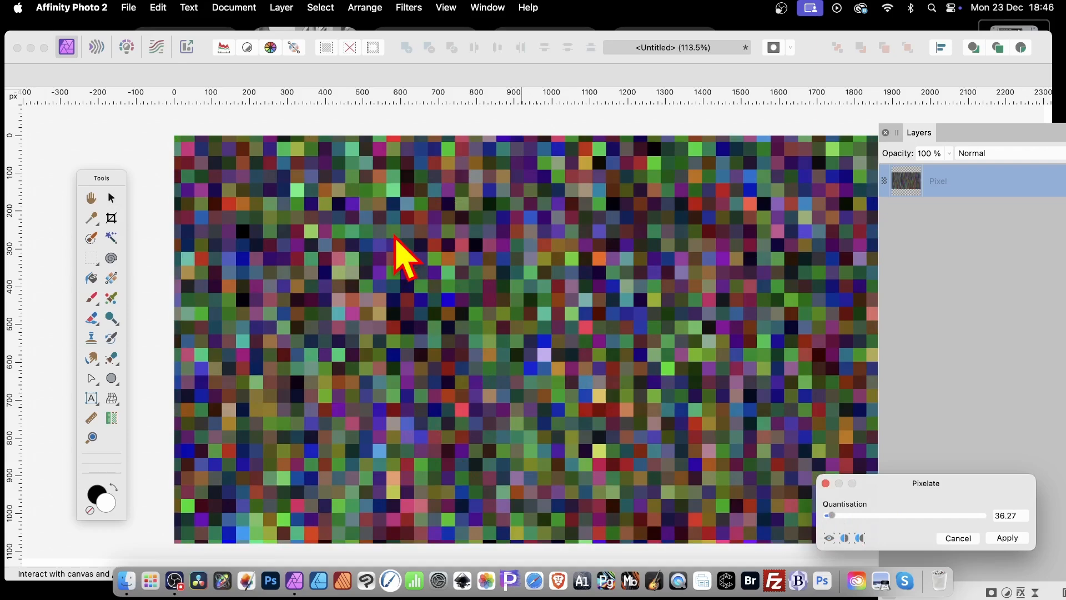
pyautogui.click(868, 515)
pyautogui.moveTo(868, 515); pyautogui.dragTo(852, 516)
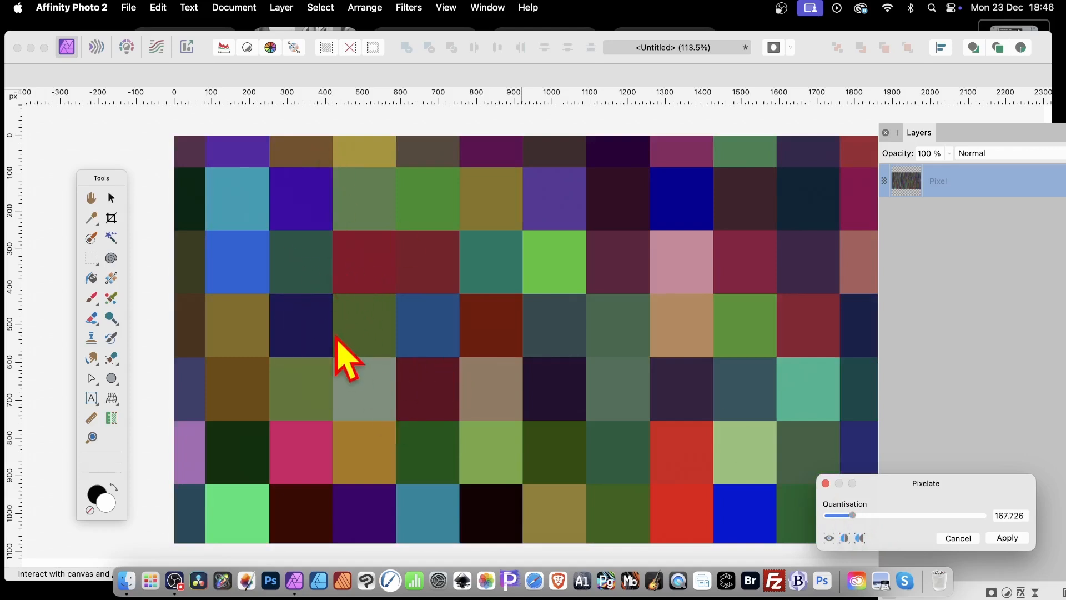
pyautogui.click(1005, 538)
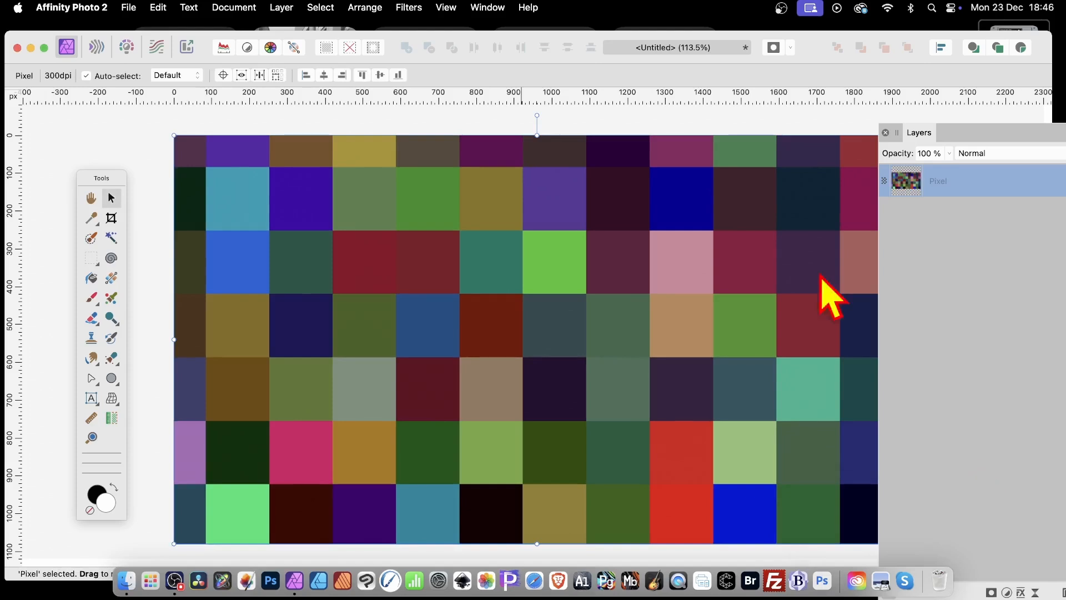
# Step: Apply a motion blur with a 100 px radius and 270° rotation to the pixelated layer
pyautogui.click(409, 7)
pyautogui.moveTo(408, 51)
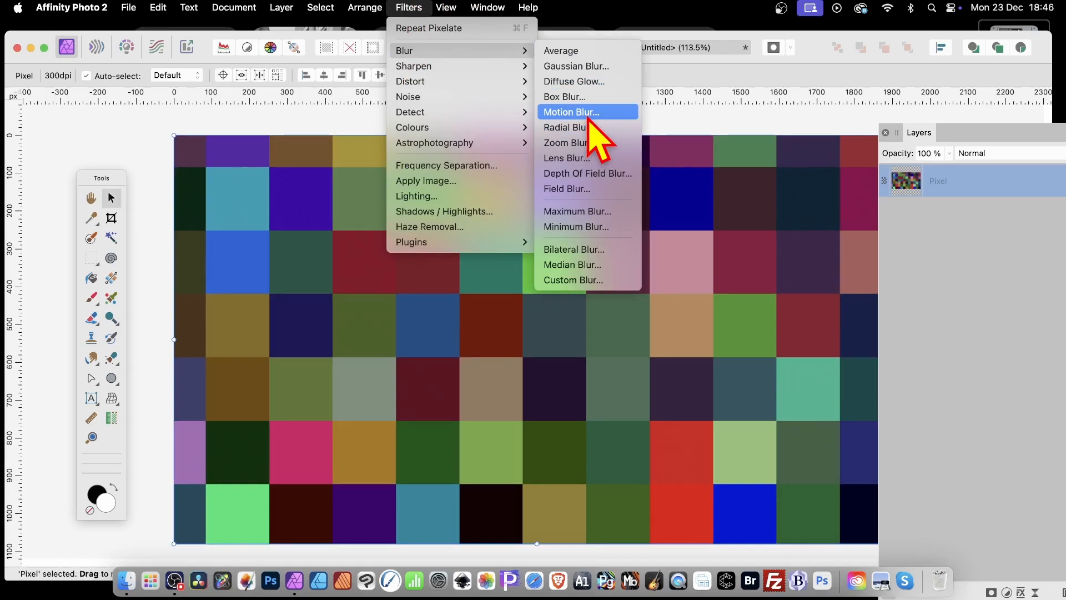
pyautogui.click(589, 112)
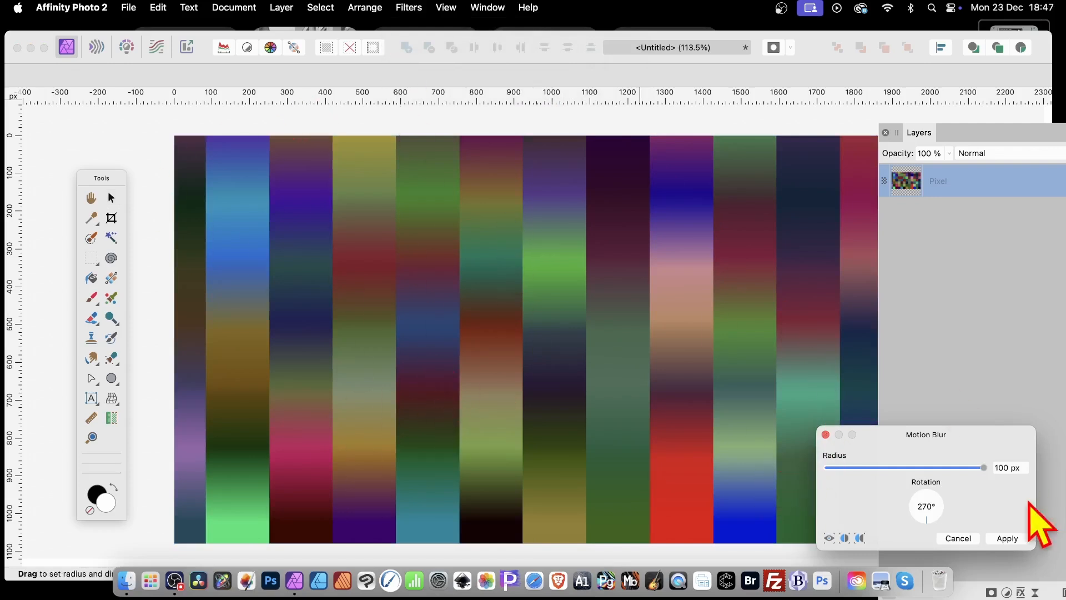
pyautogui.click(1006, 538)
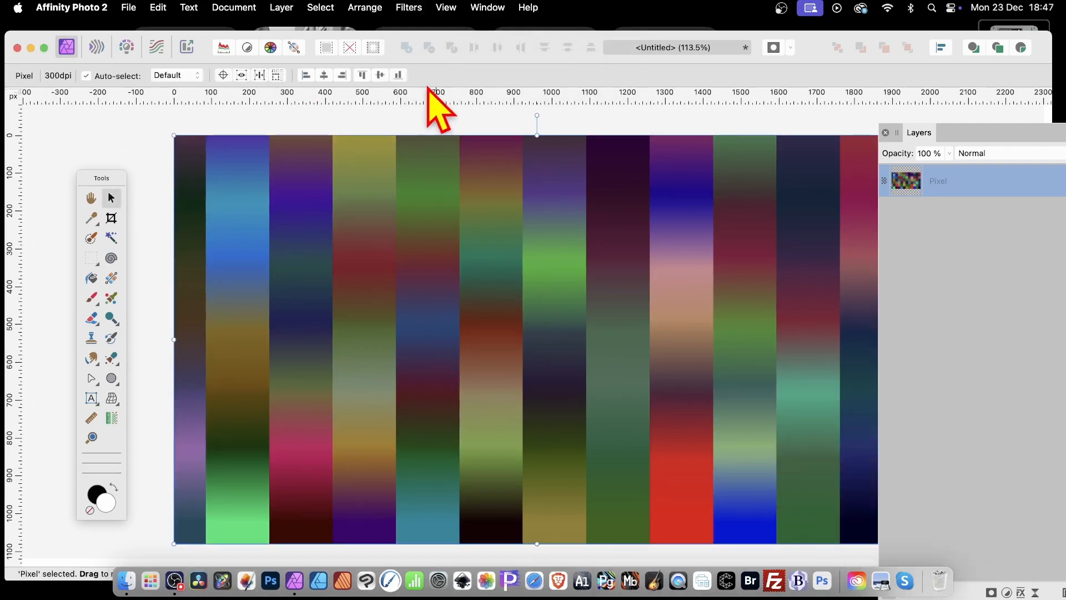
# Step: Duplicate the striped layer, rotate the copy 90° and stretch it horizontally across the full canvas width
pyautogui.click(281, 8)
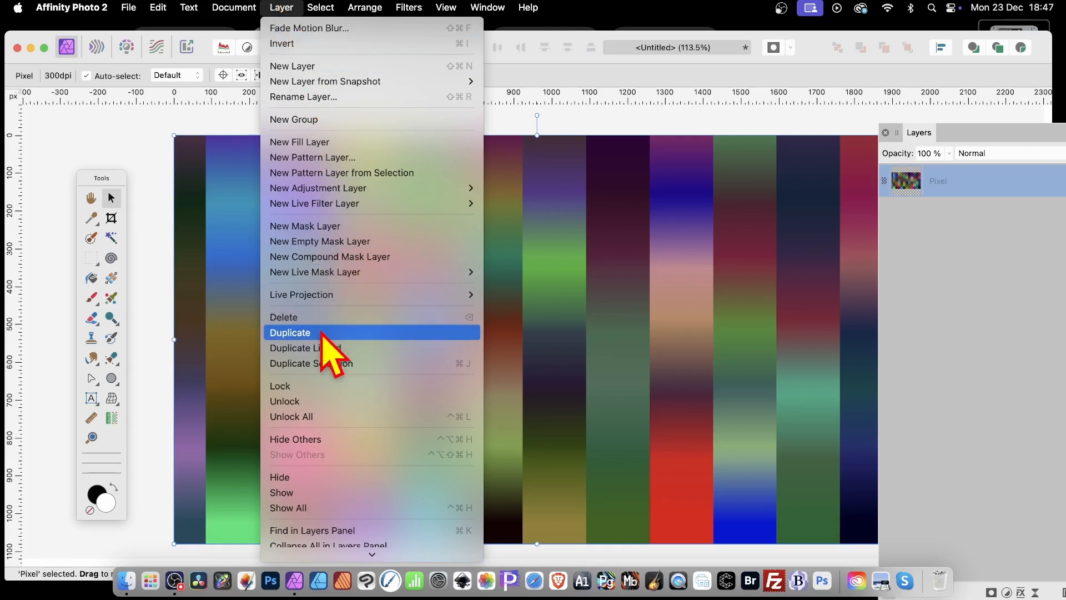
pyautogui.click(323, 332)
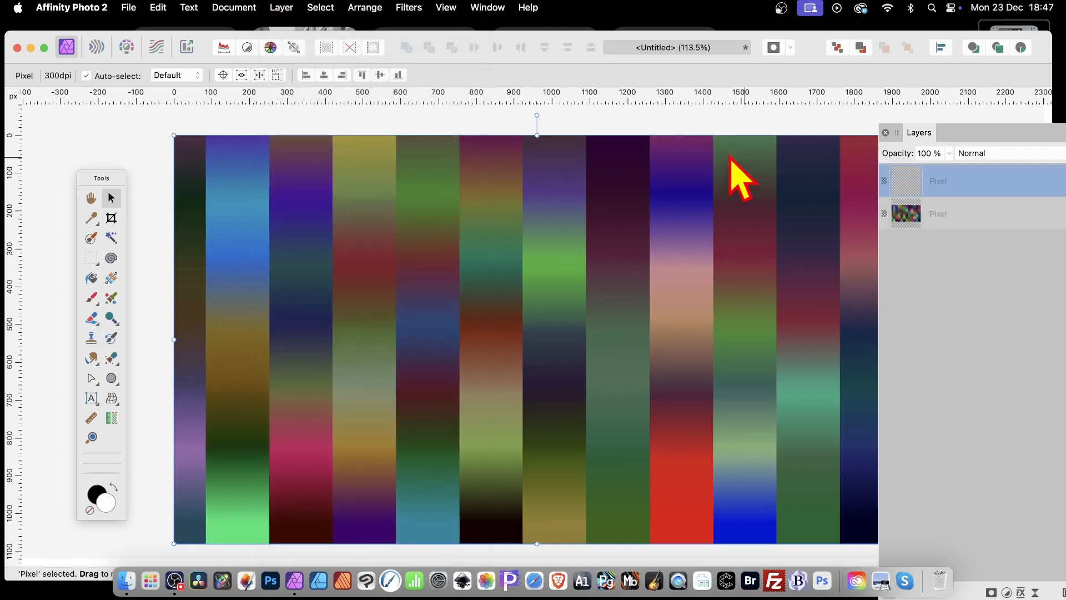
pyautogui.moveTo(537, 115); pyautogui.dragTo(830, 310)
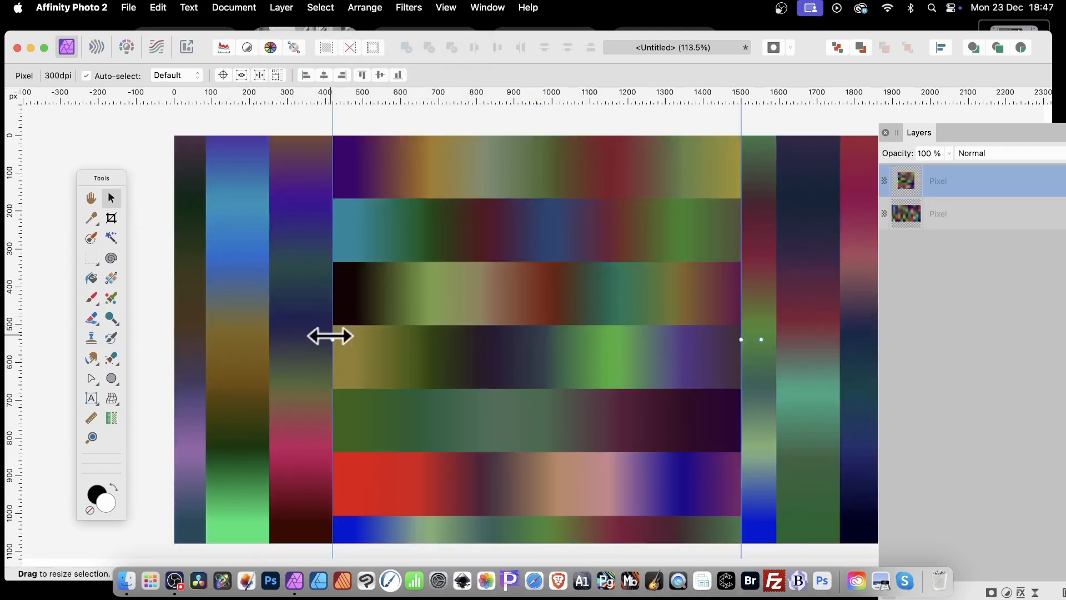
pyautogui.moveTo(328, 333); pyautogui.dragTo(162, 326)
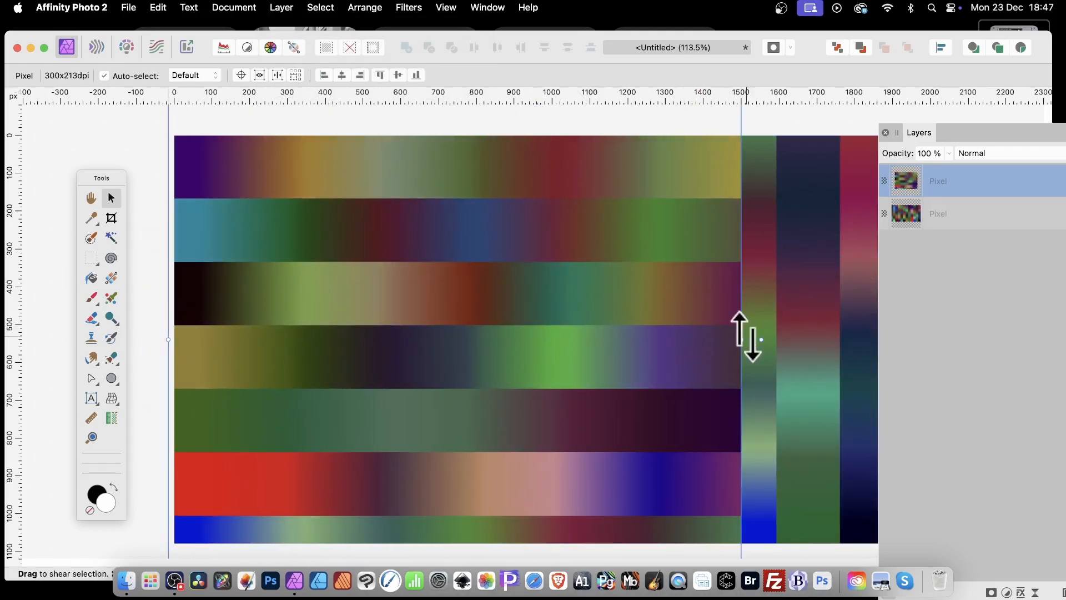
pyautogui.moveTo(744, 338); pyautogui.dragTo(972, 344)
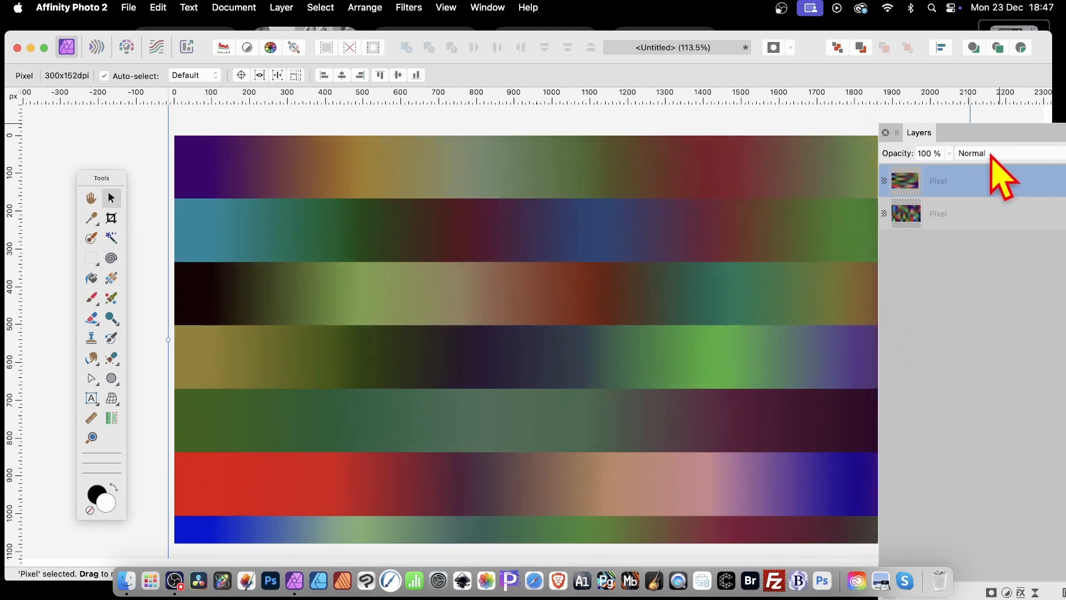
# Step: Try the Lighten blend mode on the rotated striped copy and delete that copy
pyautogui.click(992, 154)
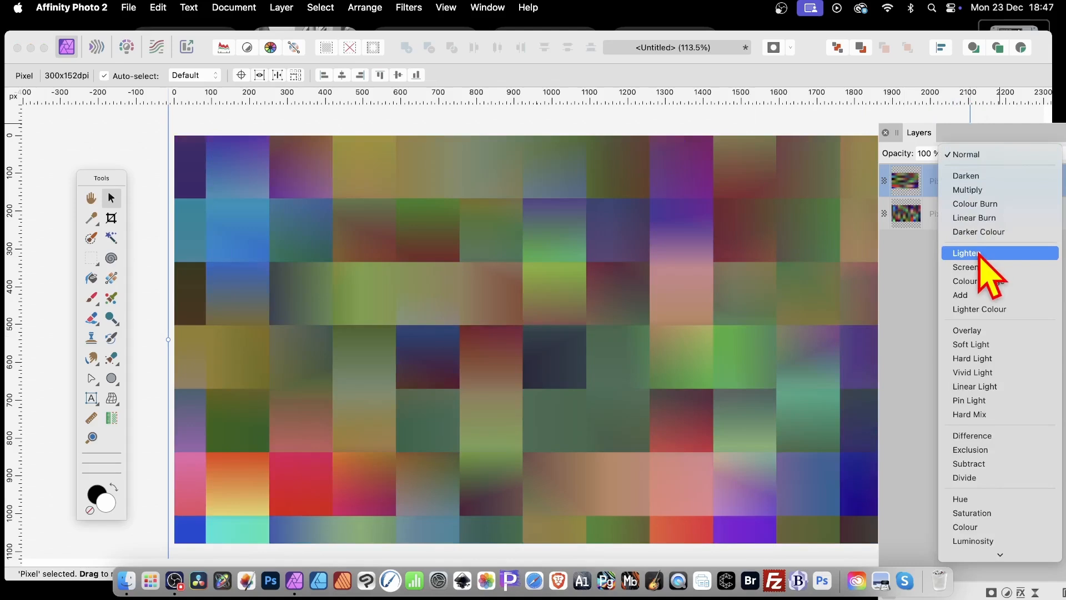
pyautogui.click(977, 253)
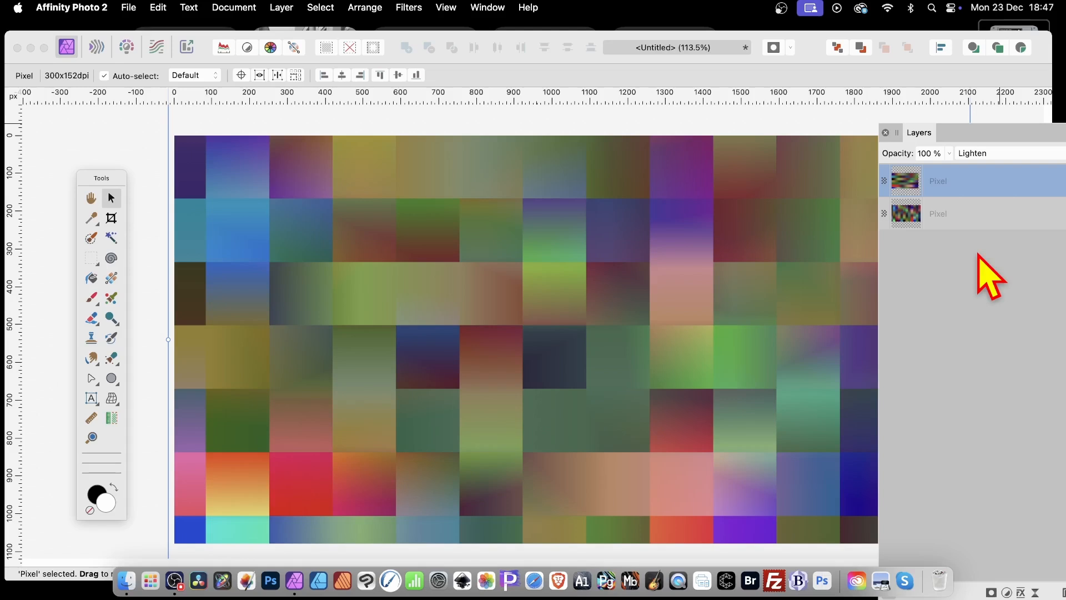
pyautogui.press('Delete')
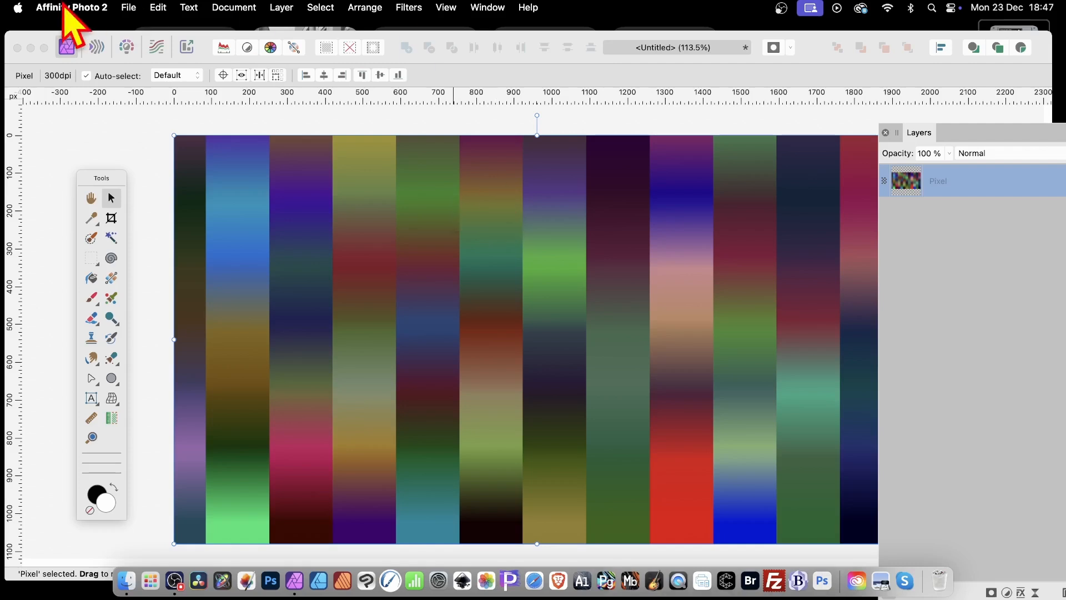
# Step: Create a mirrored pattern layer from the striped layer, shrinking its tile to roughly half size and moving it near the canvas centre
pyautogui.click(290, 7)
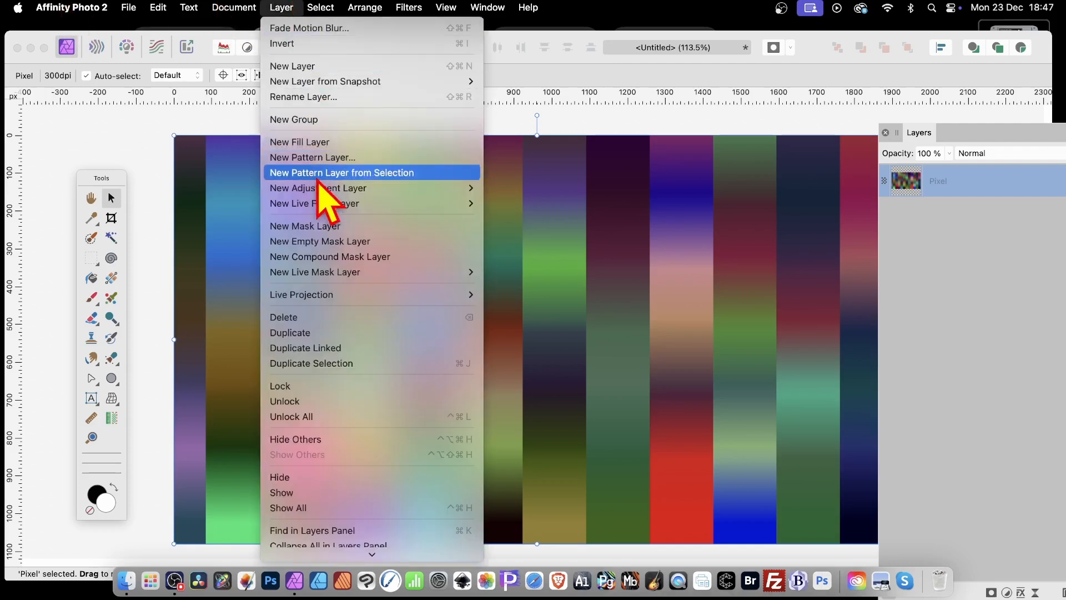
pyautogui.click(319, 173)
pyautogui.moveTo(174, 137); pyautogui.dragTo(489, 316)
pyautogui.click(89, 76)
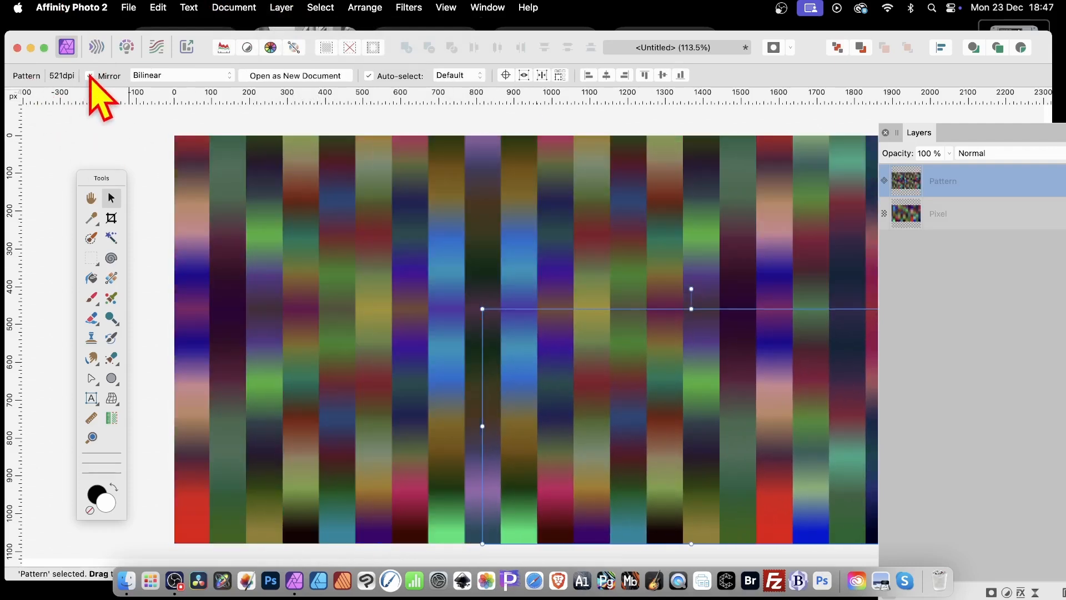
pyautogui.moveTo(484, 307); pyautogui.dragTo(506, 320)
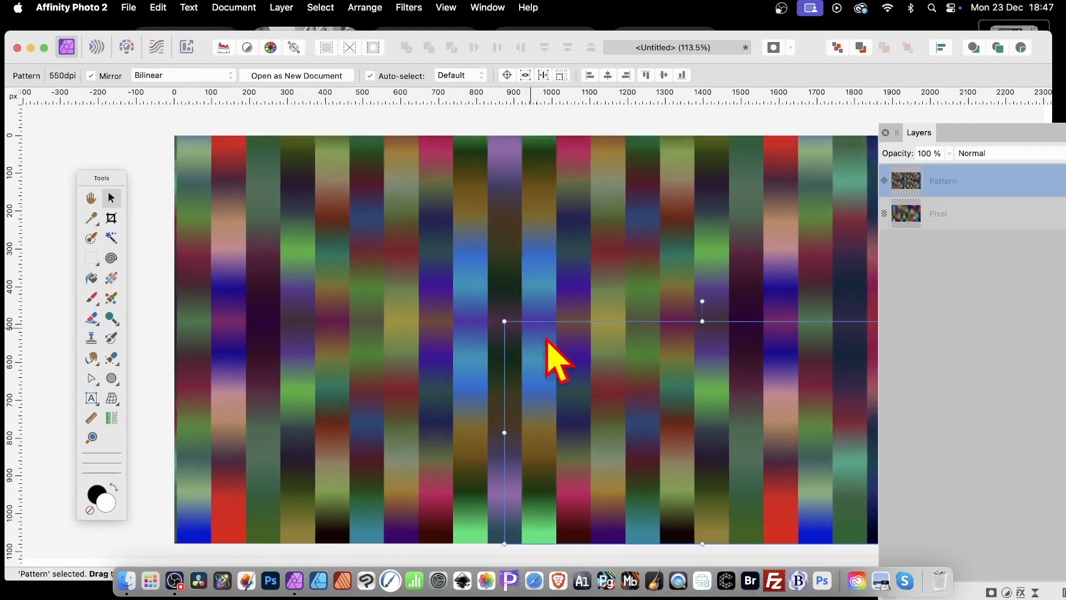
pyautogui.moveTo(608, 377); pyautogui.dragTo(418, 287)
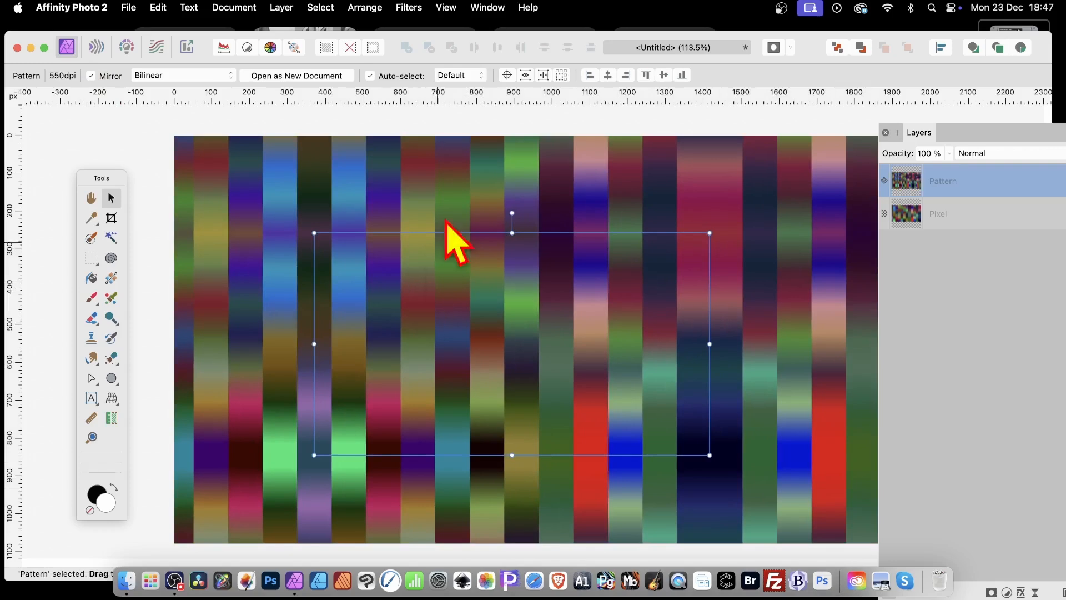
# Step: Start the Deform filter on the pattern layer and place several control points across the middle of the tile
pyautogui.click(408, 7)
pyautogui.moveTo(416, 81)
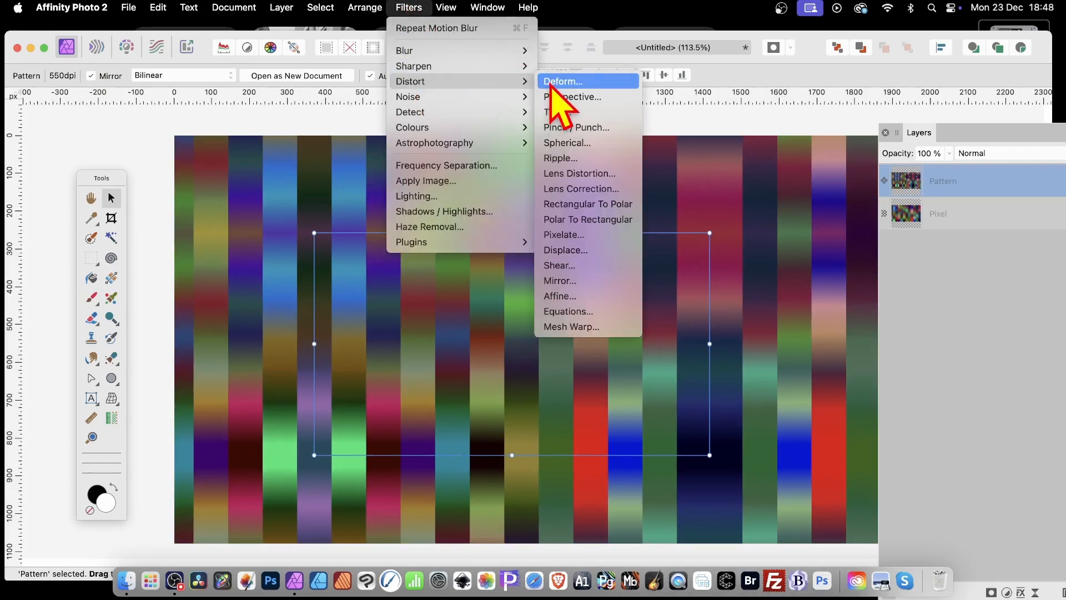
pyautogui.click(562, 82)
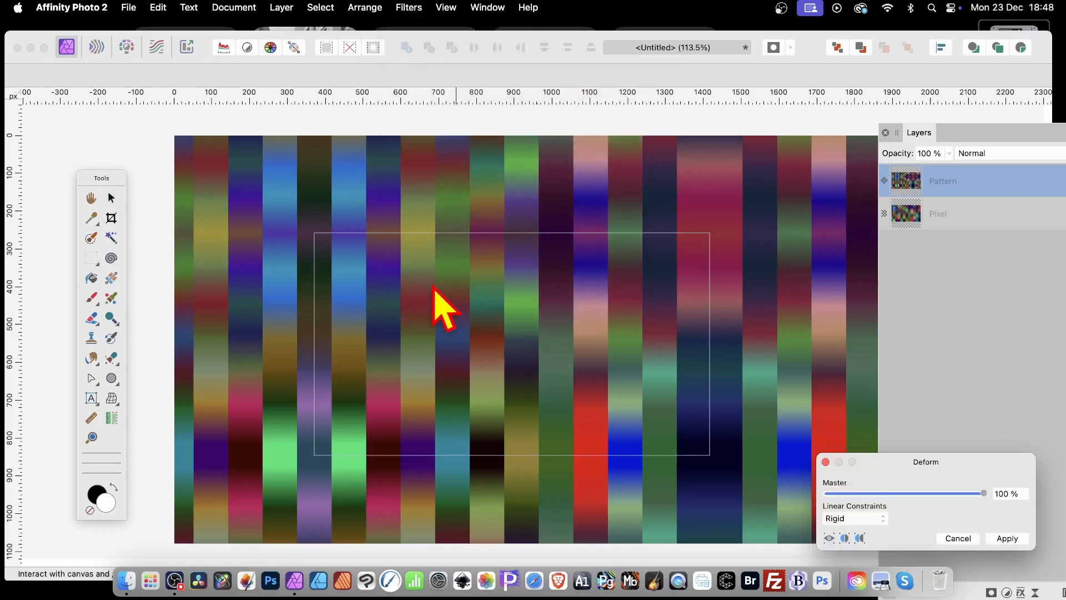
pyautogui.click(391, 370)
pyautogui.click(498, 366)
pyautogui.click(567, 315)
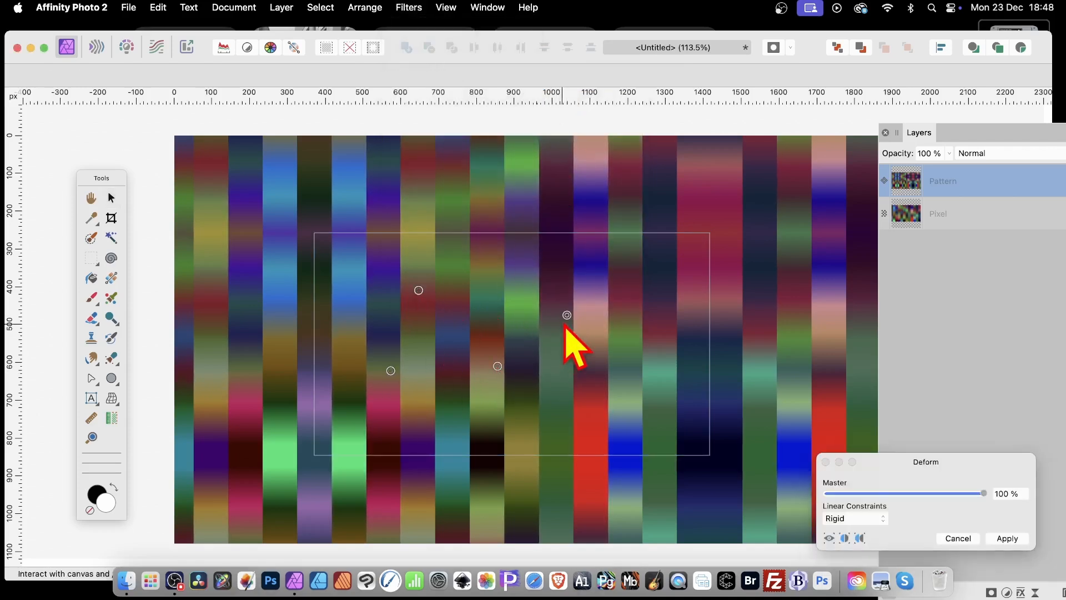
# Step: Pull the five deform points outward from the tile's middle to bend the straight stripes into waves
pyautogui.moveTo(567, 315); pyautogui.dragTo(597, 314)
pyautogui.moveTo(517, 314); pyautogui.dragTo(555, 269)
pyautogui.moveTo(498, 366); pyautogui.dragTo(517, 396)
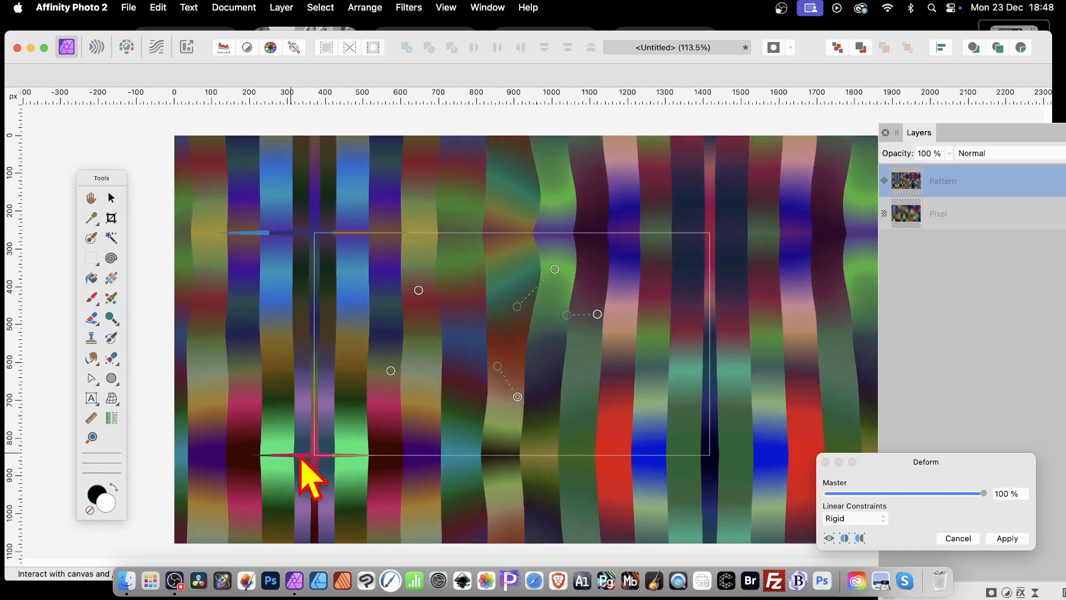
pyautogui.moveTo(391, 370); pyautogui.dragTo(369, 389)
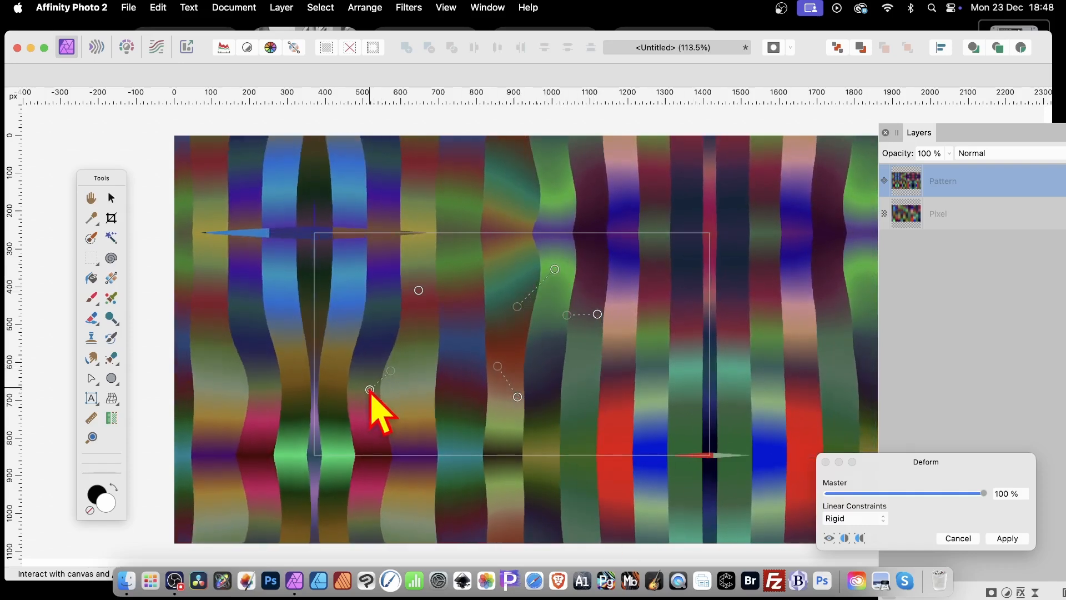
pyautogui.moveTo(418, 289); pyautogui.dragTo(383, 242)
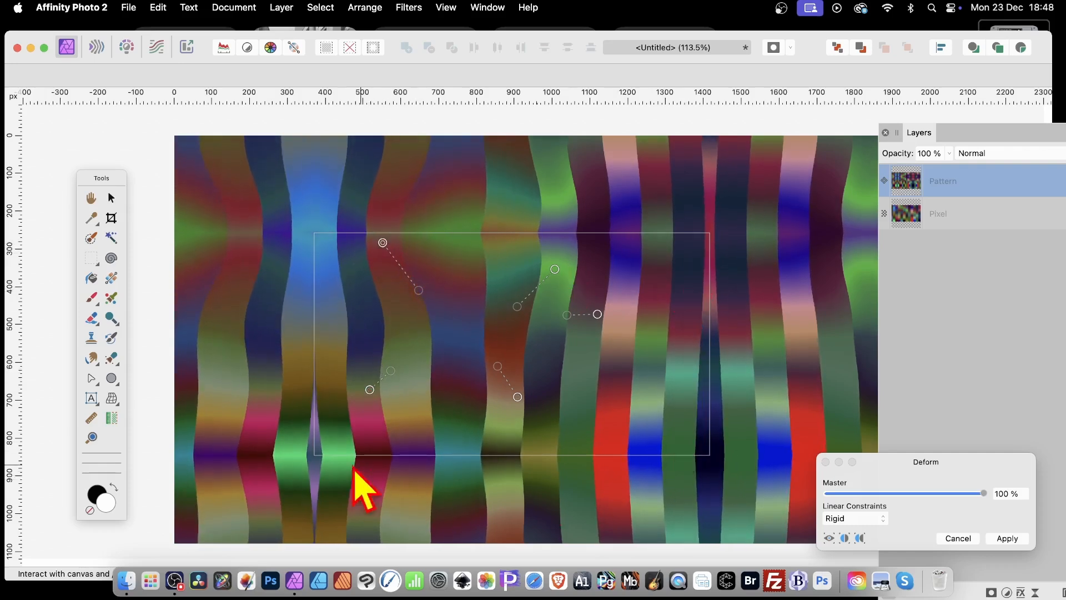
# Step: Add a deform point near the tile's lower-left corner, pull it just past that corner, and apply the deformation
pyautogui.click(348, 417)
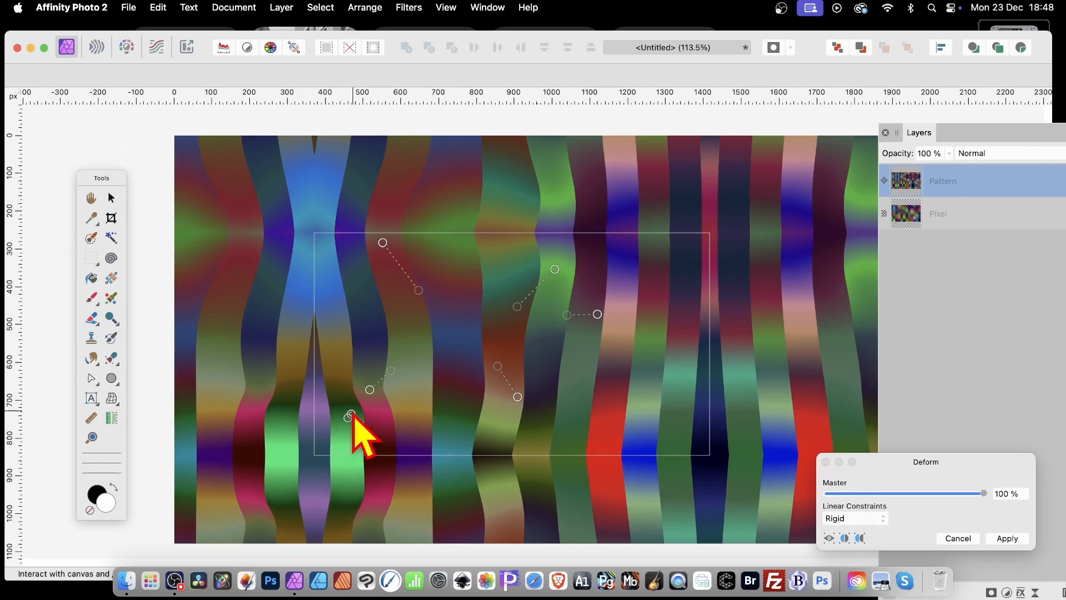
pyautogui.moveTo(345, 419); pyautogui.dragTo(294, 456)
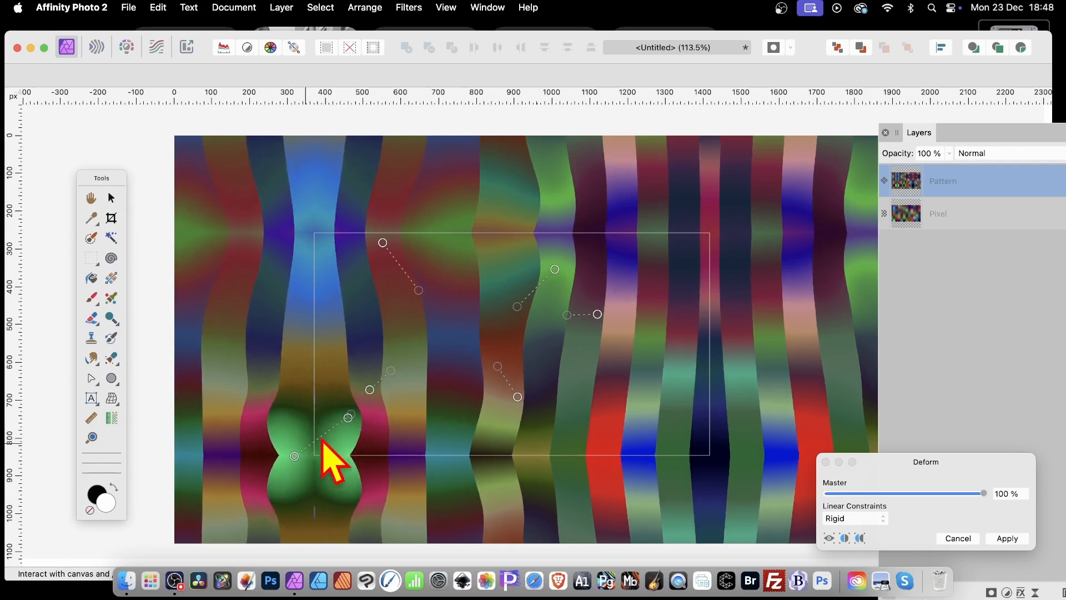
pyautogui.click(1007, 539)
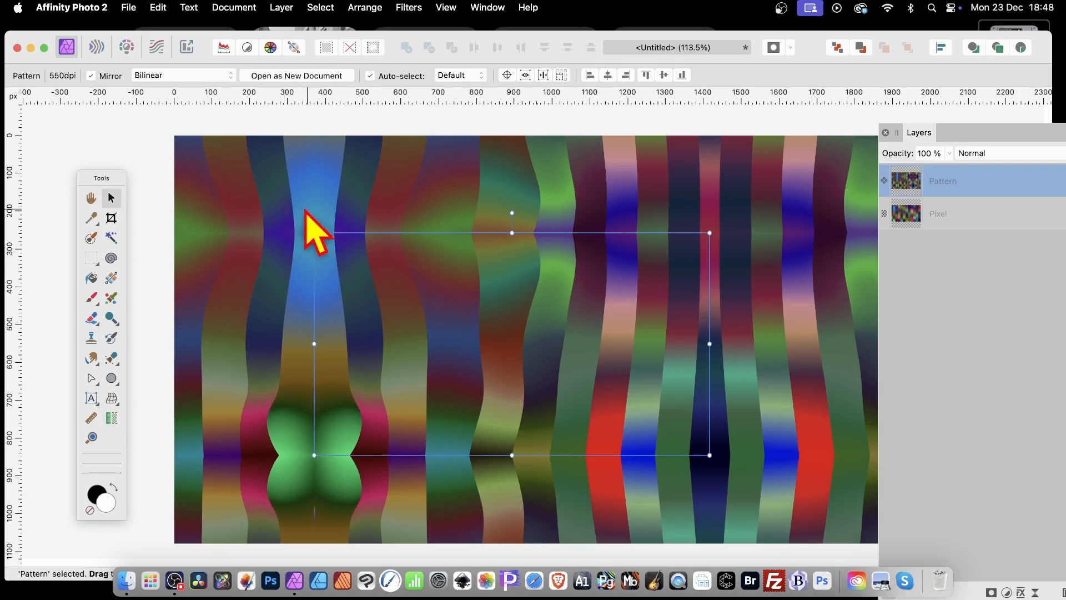
# Step: Shrink the deformed pattern tile to about 718.5 × 404.1 px and add a duplicate pattern layer rotated about 40° clockwise
pyautogui.moveTo(314, 233); pyautogui.dragTo(438, 308)
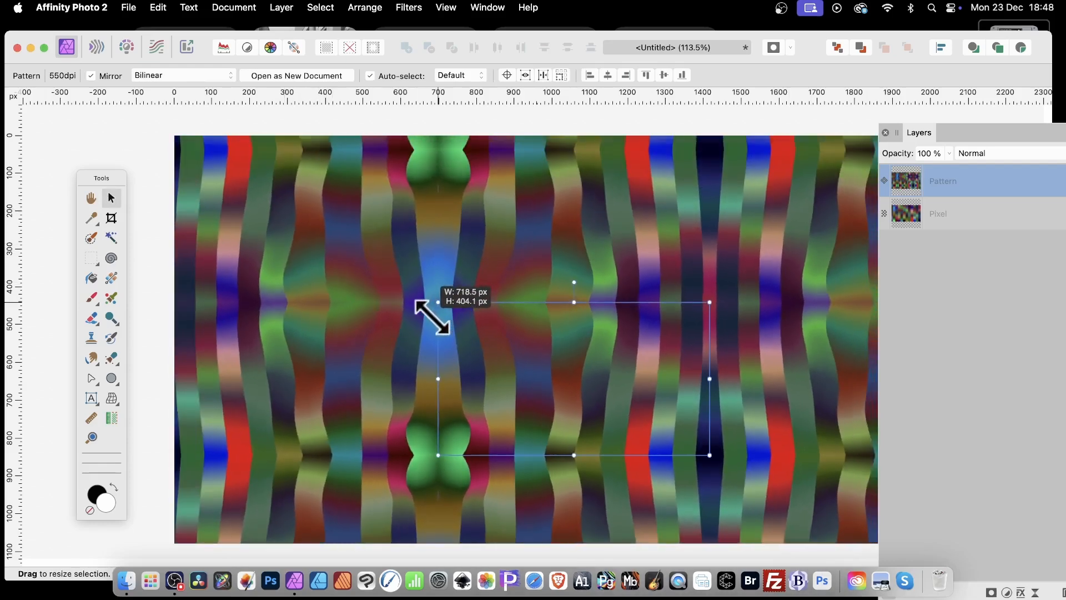
pyautogui.click(285, 7)
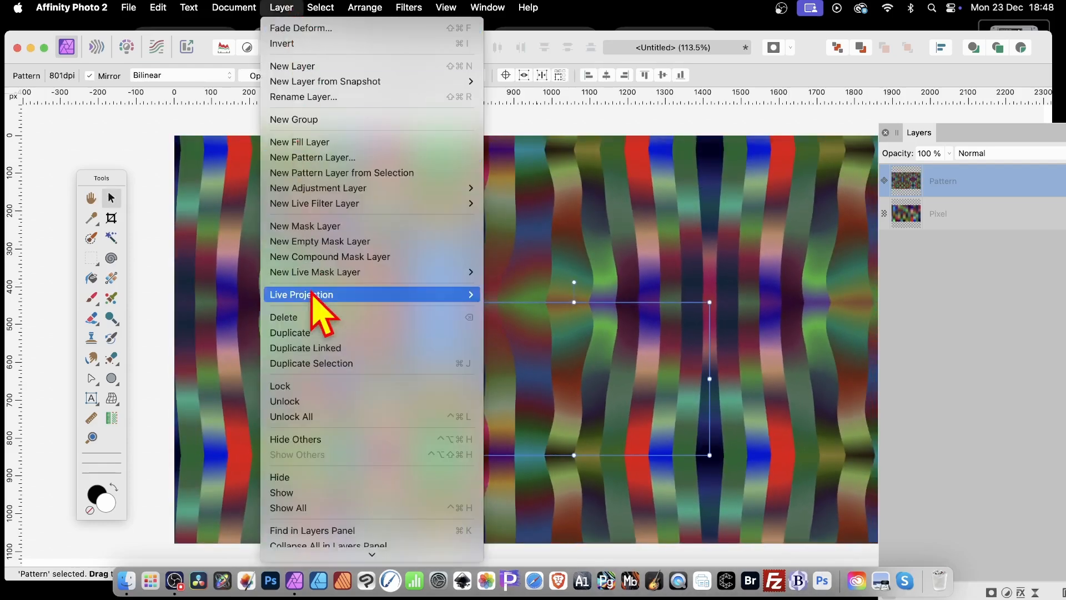
pyautogui.click(317, 332)
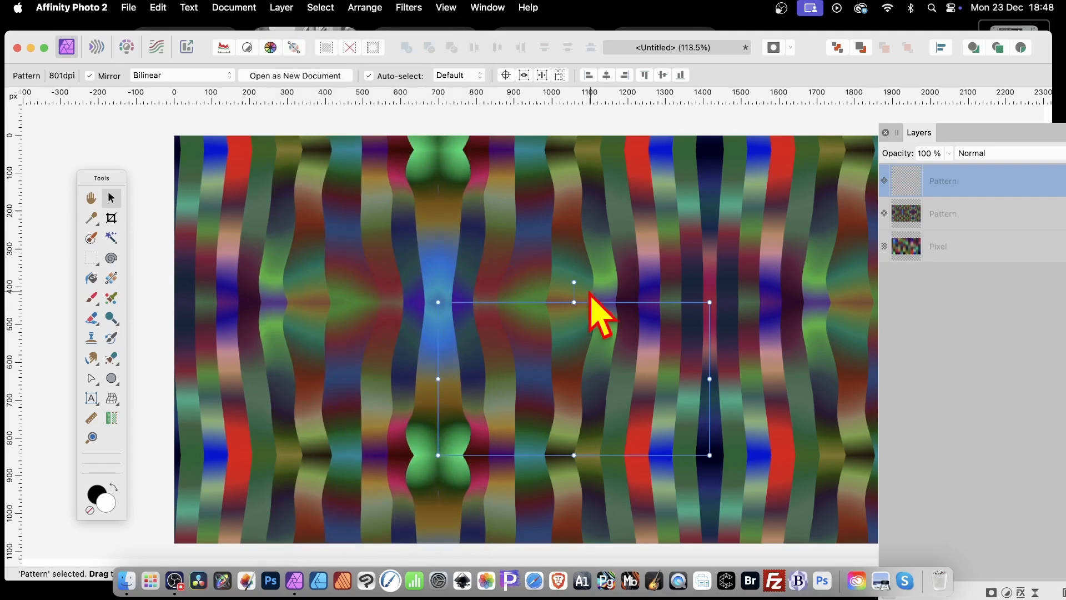
pyautogui.moveTo(574, 282); pyautogui.dragTo(645, 290)
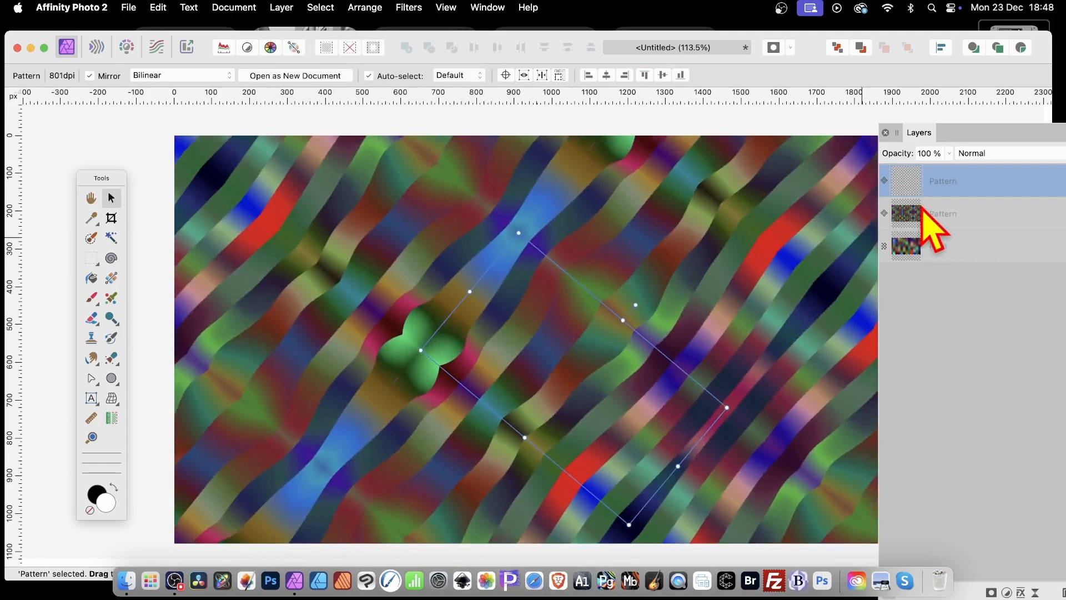
# Step: Rotate the lower pattern layer about 30° counter-clockwise and set the upper pattern layer's blend mode to Lighten
pyautogui.click(923, 222)
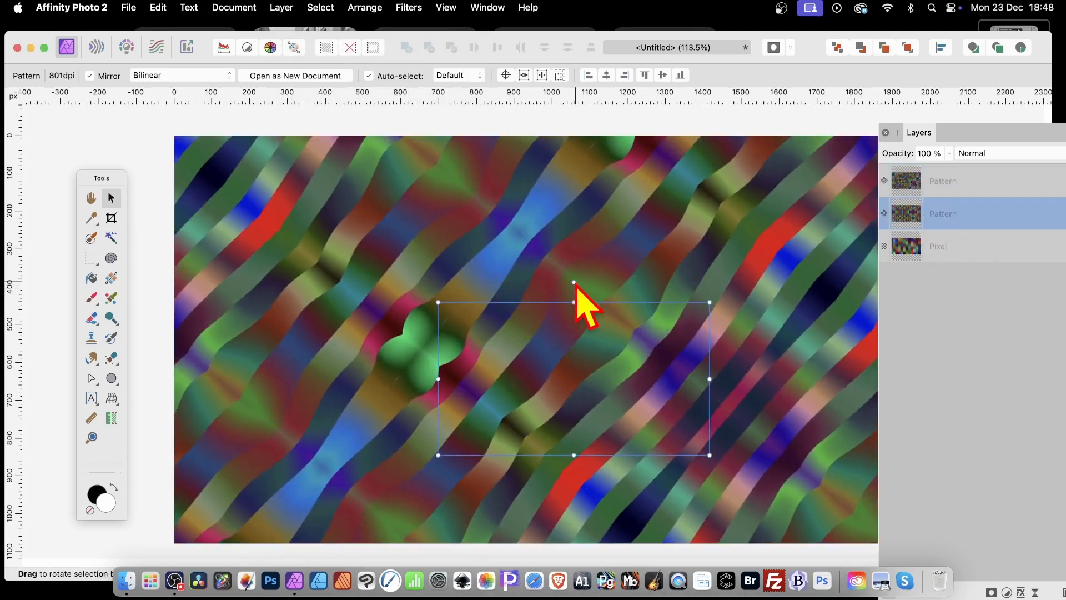
pyautogui.moveTo(573, 282)
pyautogui.mouseDown()
pyautogui.moveTo(509, 278)
pyautogui.moveTo(559, 269)
pyautogui.mouseUp()
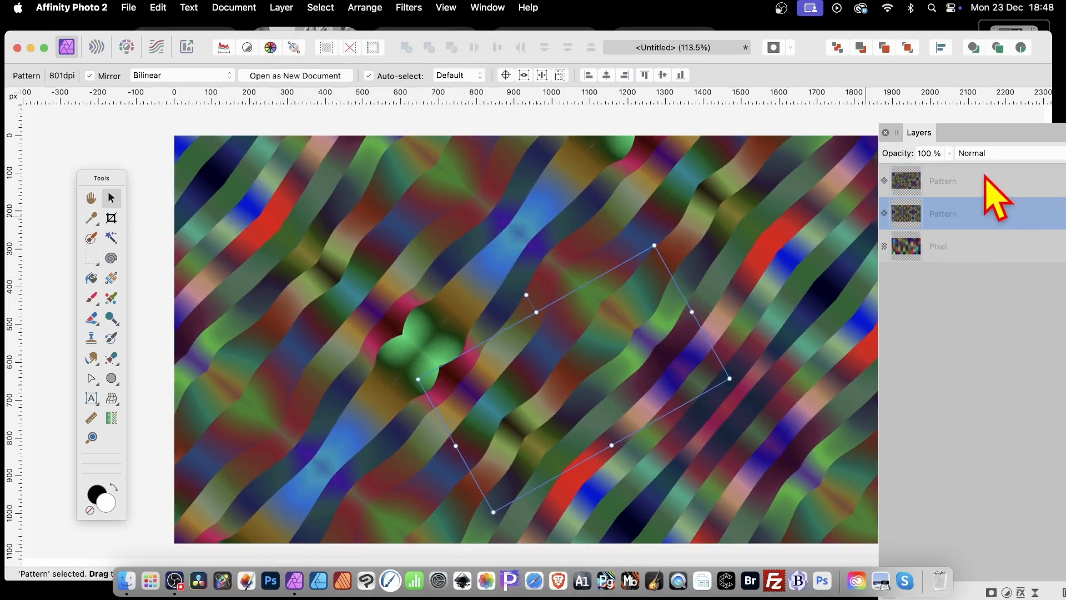
pyautogui.click(987, 179)
pyautogui.click(967, 155)
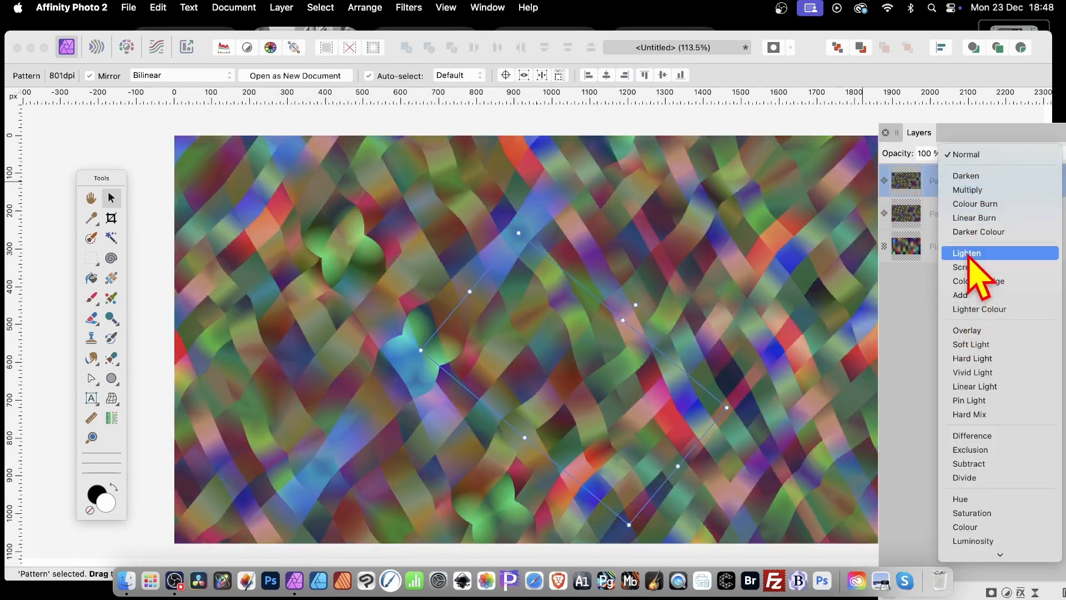
pyautogui.click(967, 254)
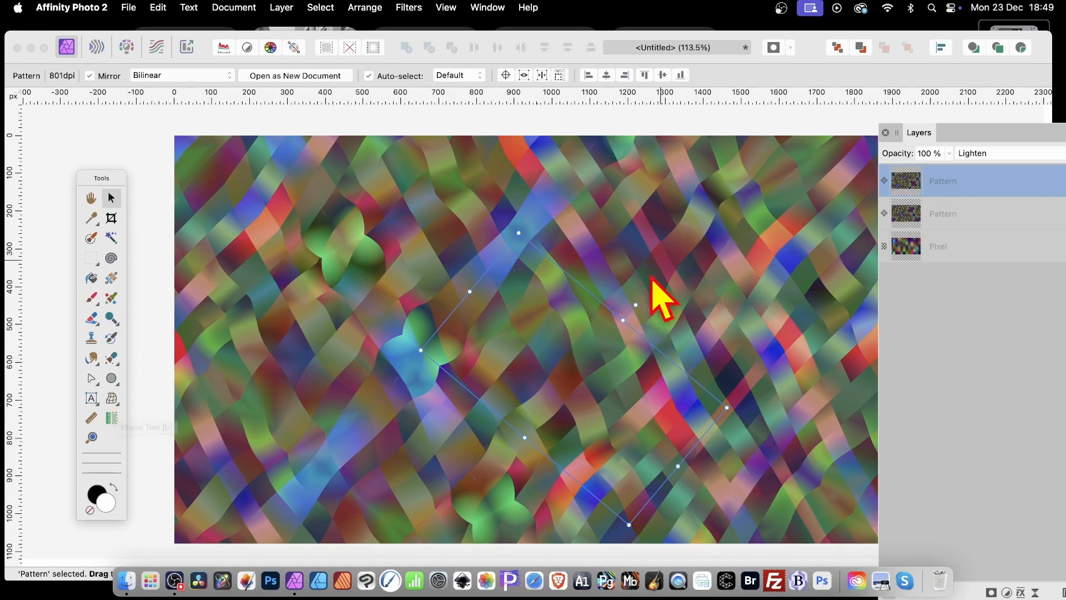
# Step: Choose the Star tool for drawing a star shape over the woven pattern
pyautogui.click(112, 378)
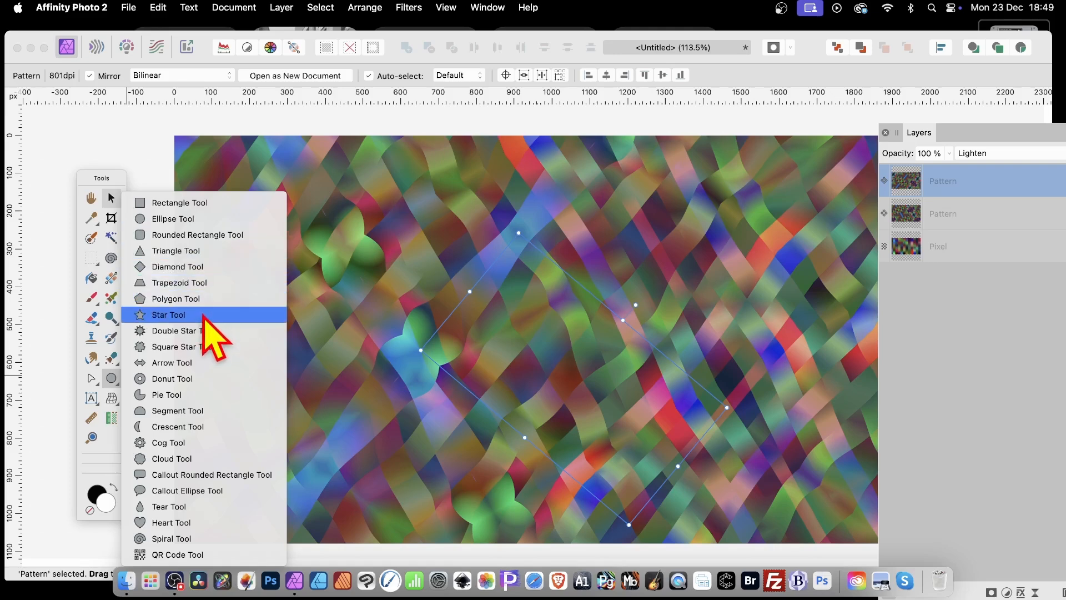
pyautogui.click(218, 325)
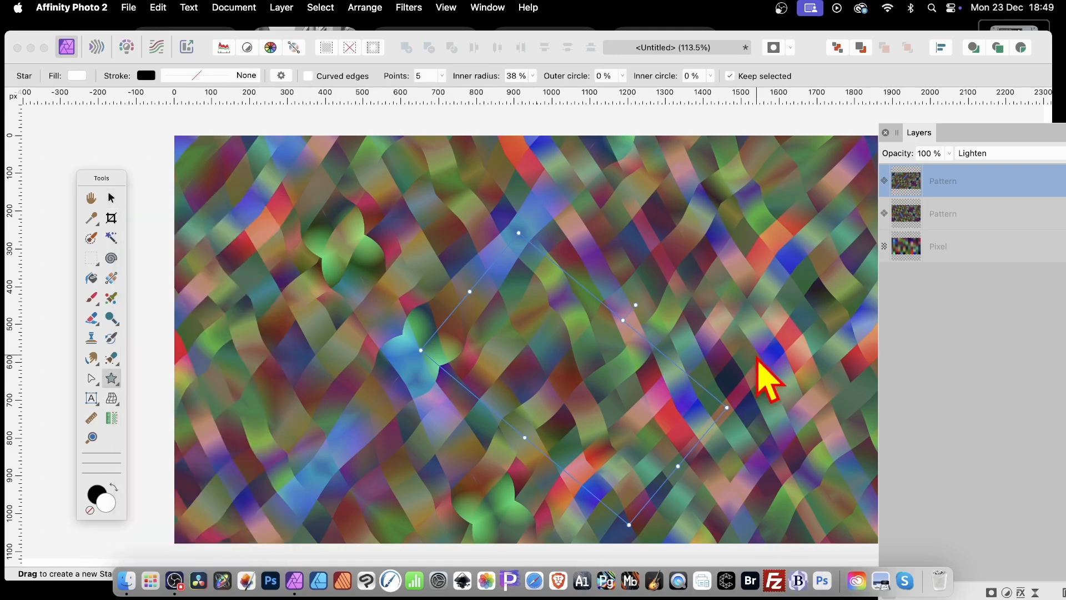